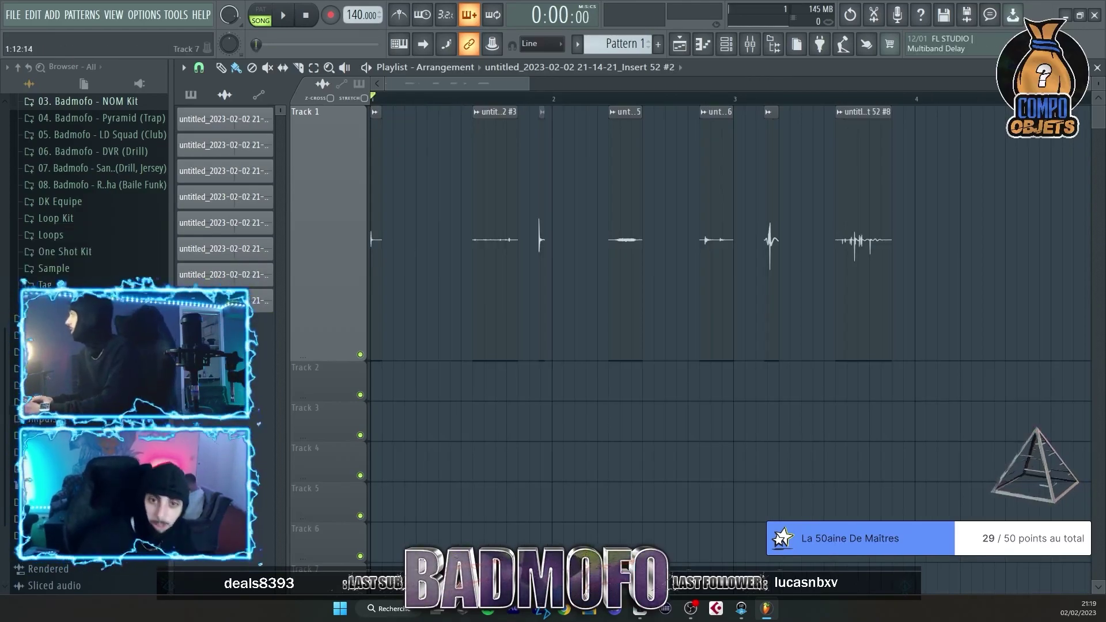
Record a new audio take from the start of the playlist onto Track 3.
scroll(600, 415, "down", 2)
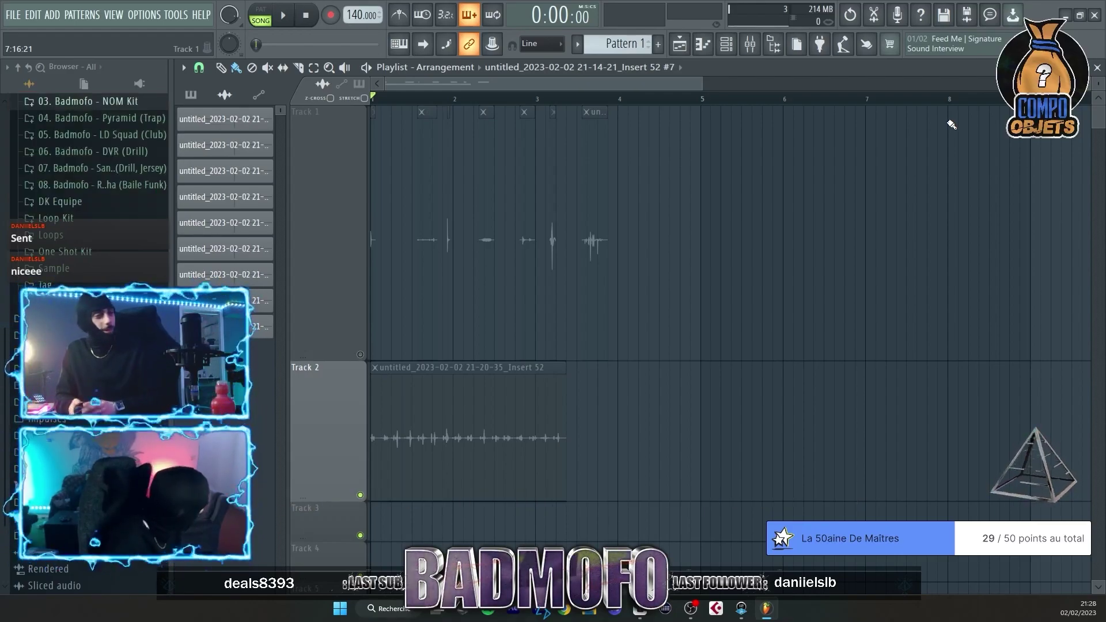
key("space")
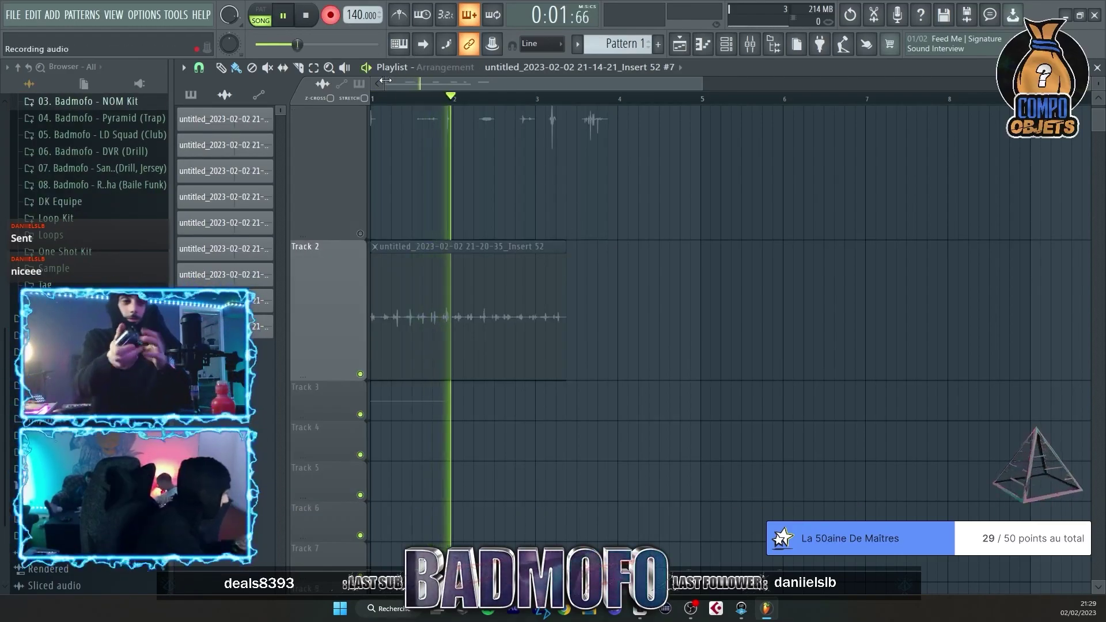
key("space")
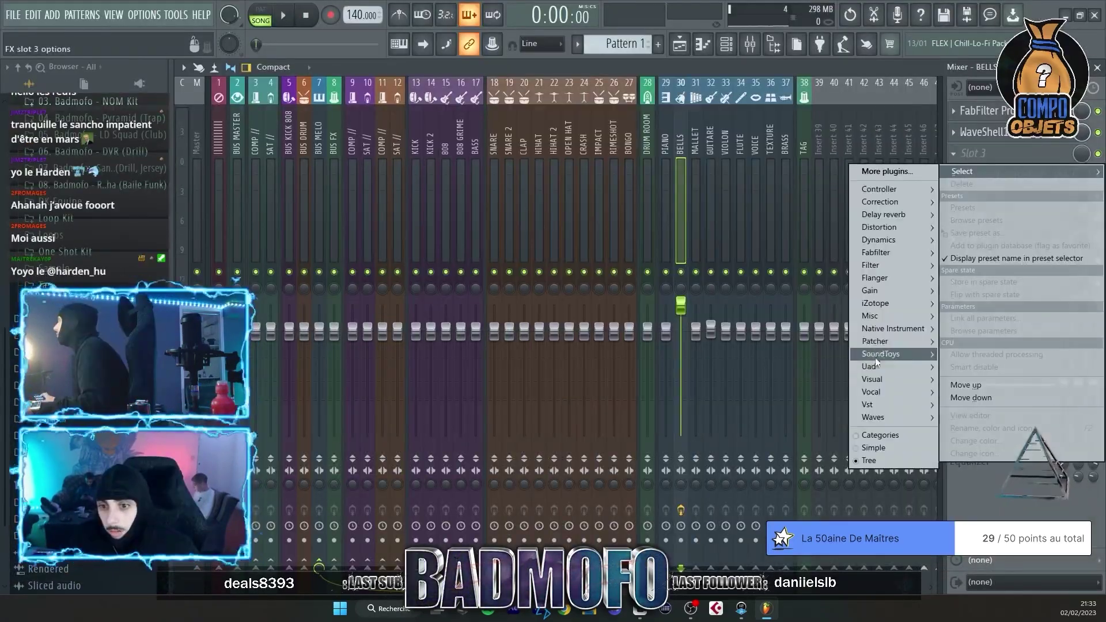
Load the SoundToys EffectRack into slot 3 of the BELLS mixer track.
mouse_move(877, 354)
left_click(807, 417)
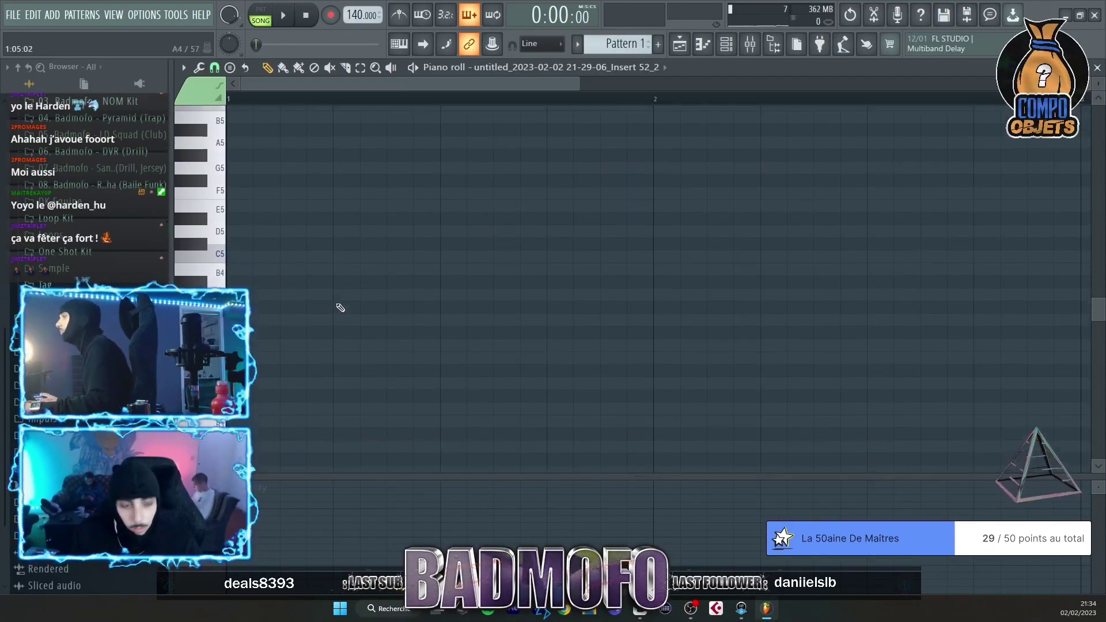
Build a three-note chord topped by D#5 at the start of bar 1 for the Insert 52_2 sample channel.
right_click(291, 376)
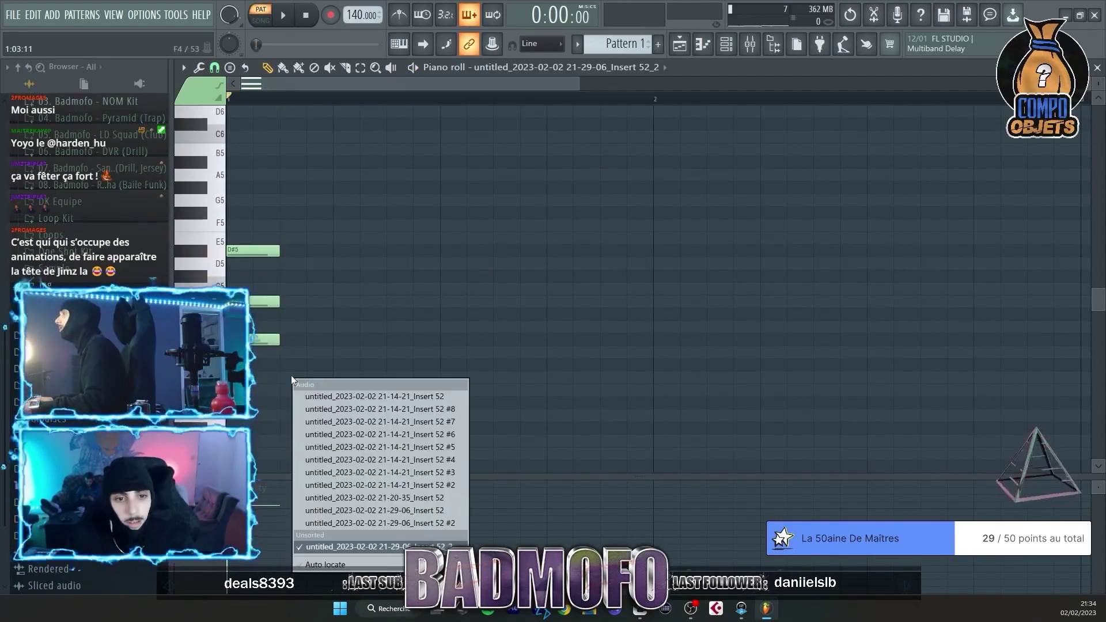
left_click(333, 285)
scroll(424, 353, "down", 2)
scroll(909, 173, "down", 1, "ctrl")
Extend the BELLS mixer track's effect chain below ValhallaVintageVerb with ShaperBox 2 and FabFilter Pro-Q 3.
key("F9")
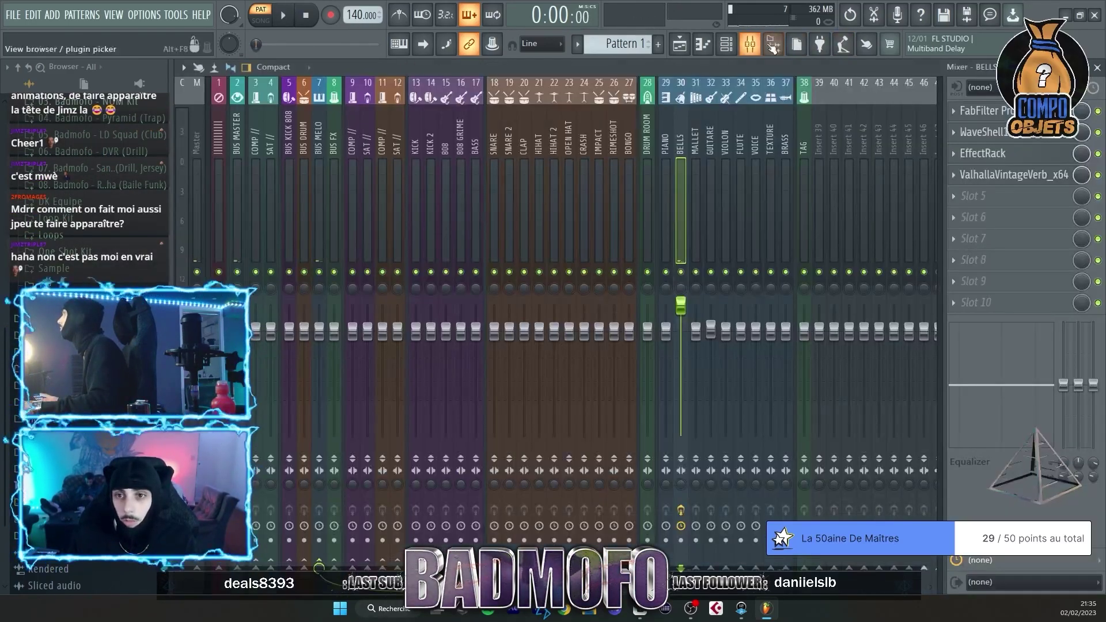
left_click(1057, 204)
mouse_move(888, 159)
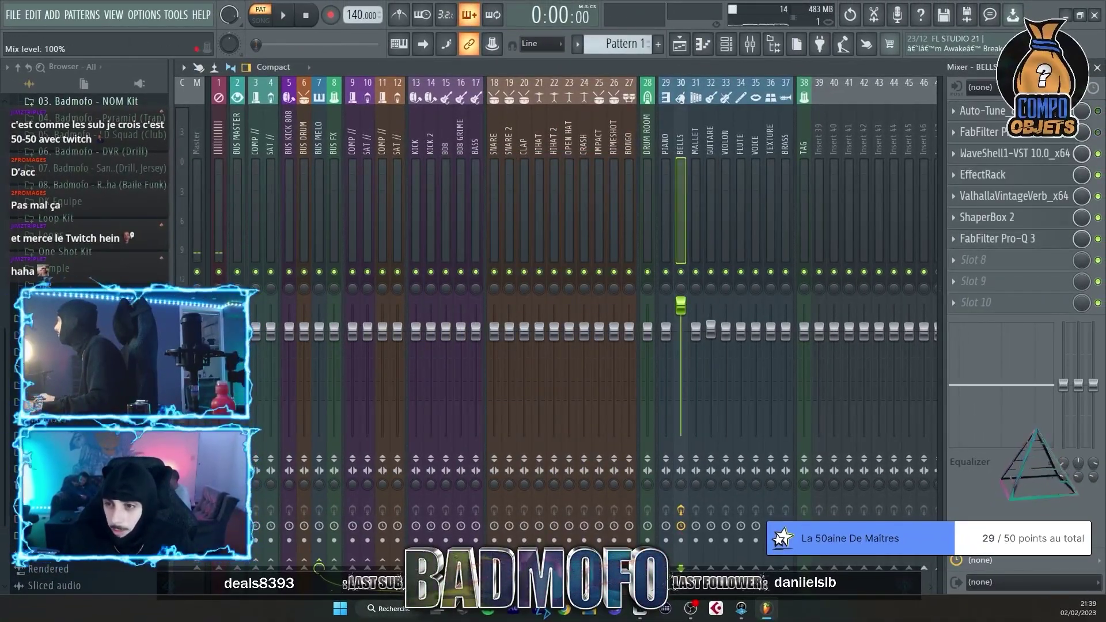
Open the Track 4 BELLS recording's channel settings, route it to the PIANO mixer track (29) and normalize it.
key("F5")
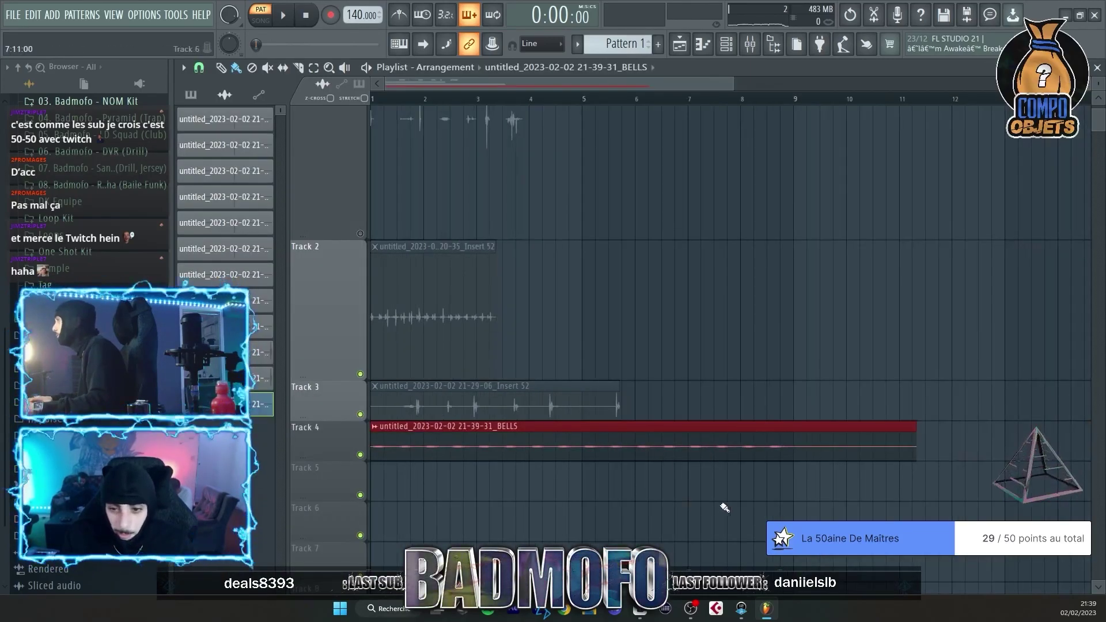
left_click(670, 433)
double_click(670, 434)
key("F9")
key("space")
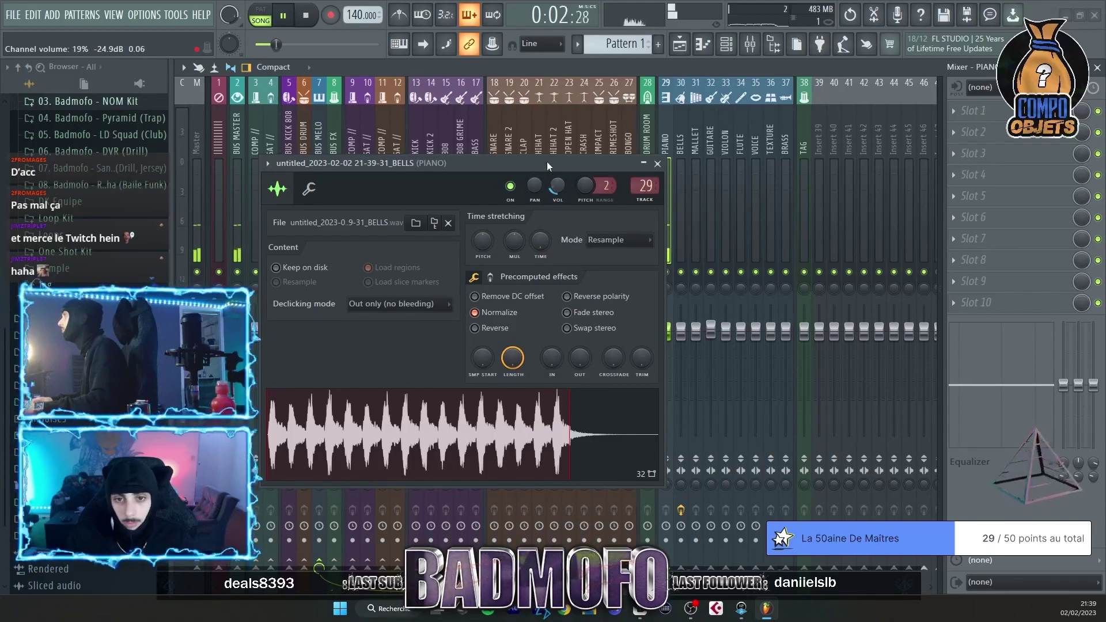
Set the BELLS recording's time stretching to Stretch mode, fit it to eight bars, and stop playback.
left_click_drag(547, 164, 548, 180)
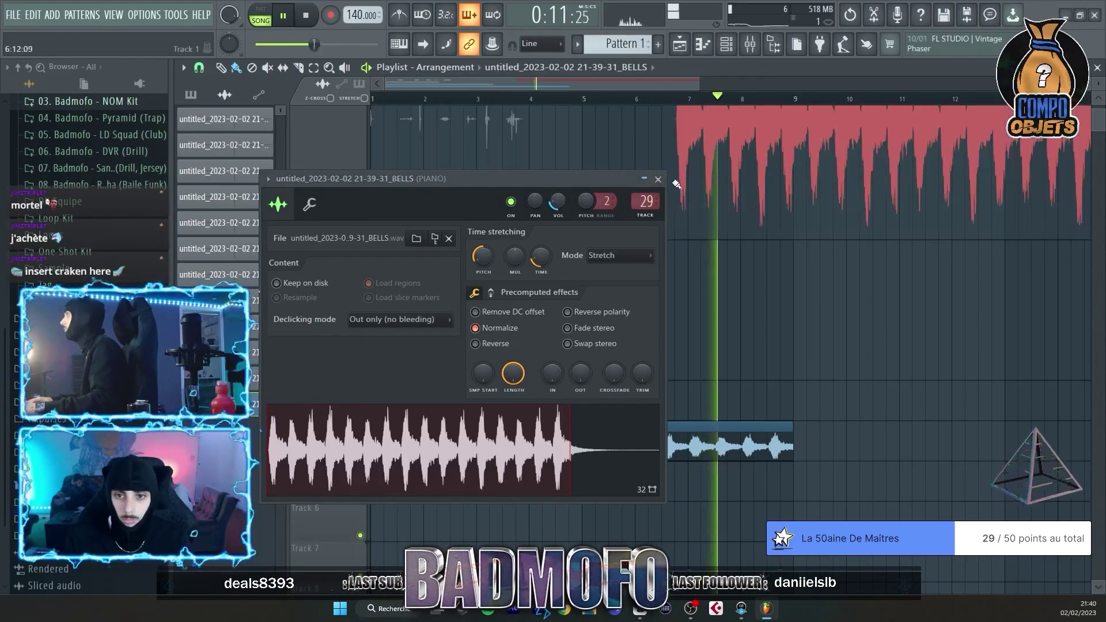
left_click(658, 179)
scroll(694, 239, "down", 3)
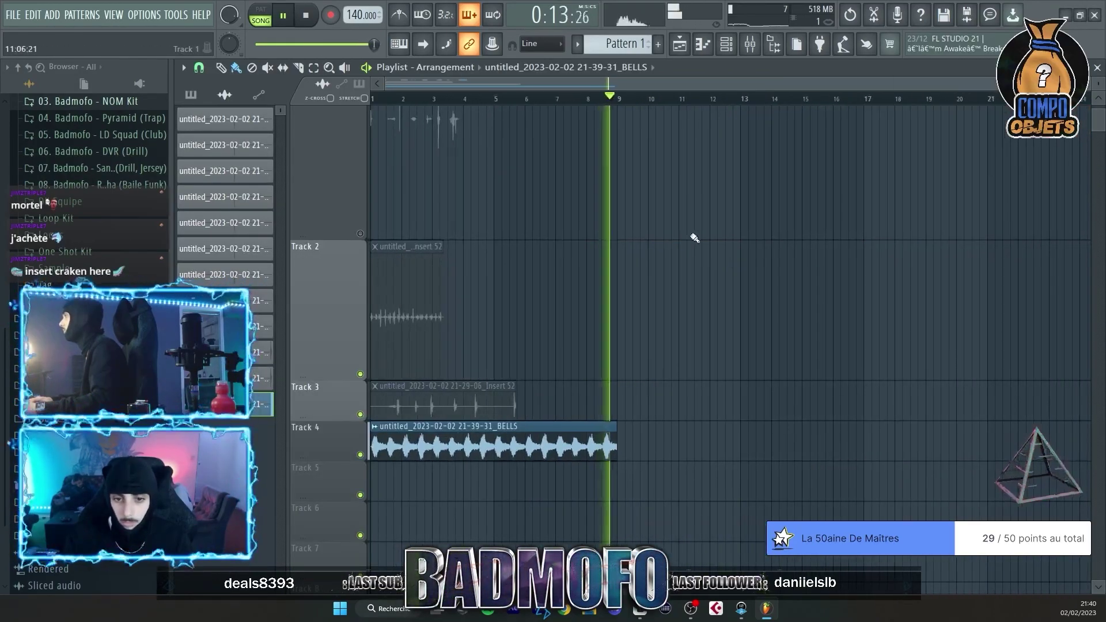
key("space")
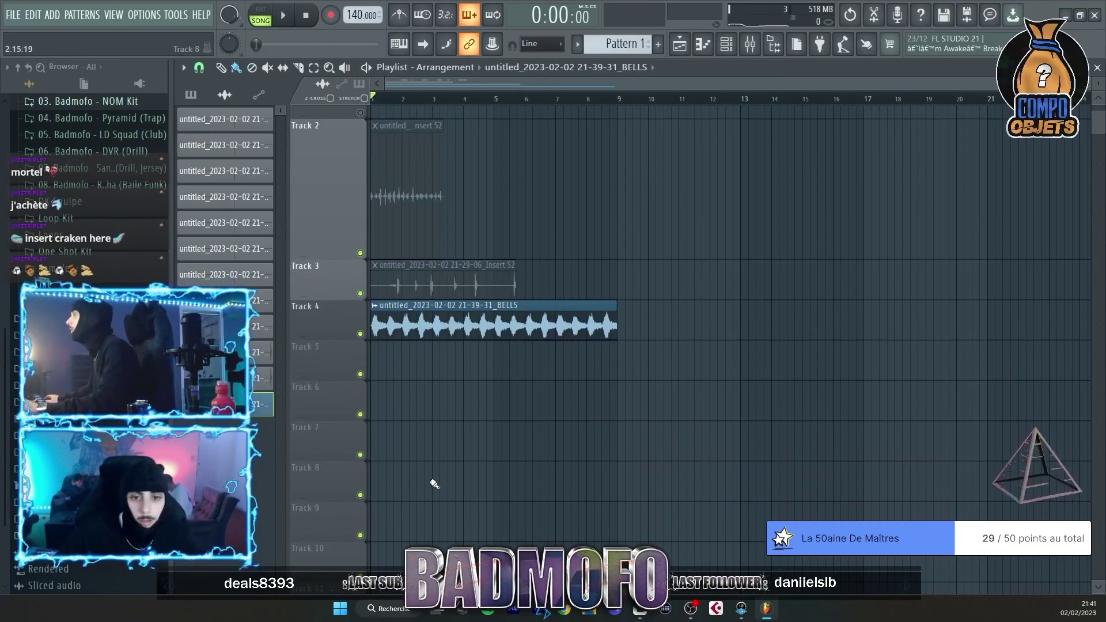
Audition the 21-45-13 Insert 52 recording on Track 3 and route its channel to the MALLET mixer track (31).
scroll(477, 304, "up", 3)
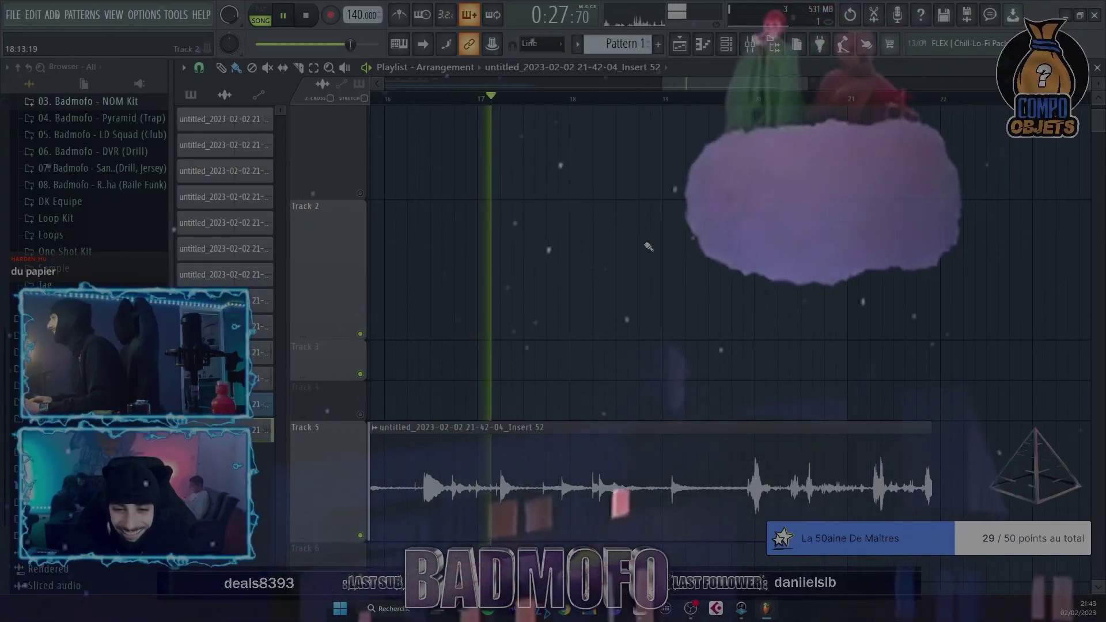
scroll(636, 232, "up", 2)
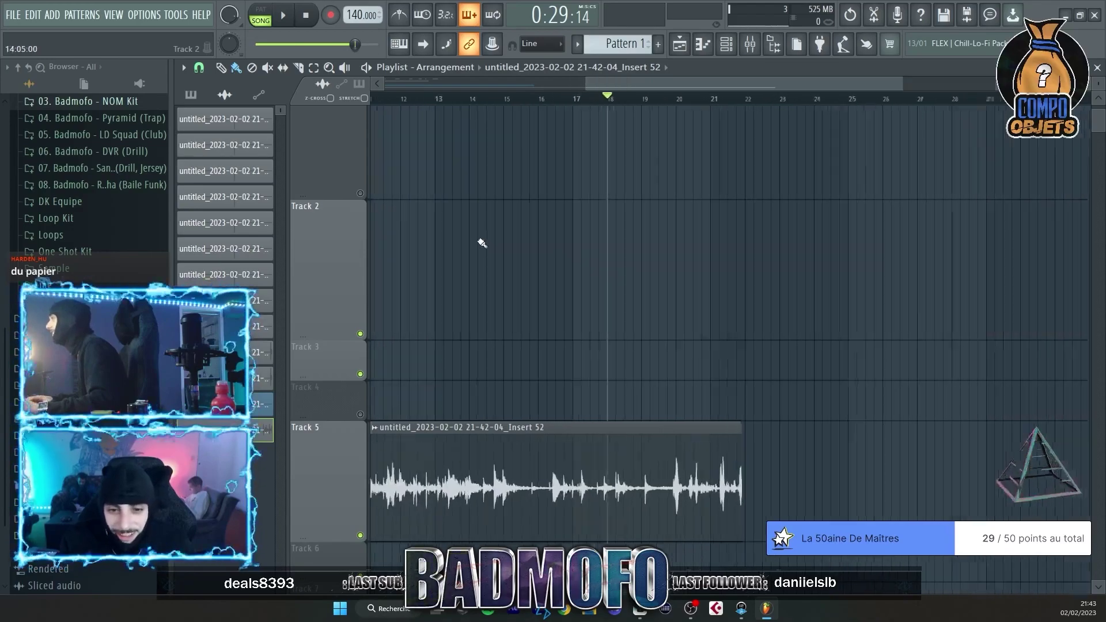
scroll(416, 119, "up", 2)
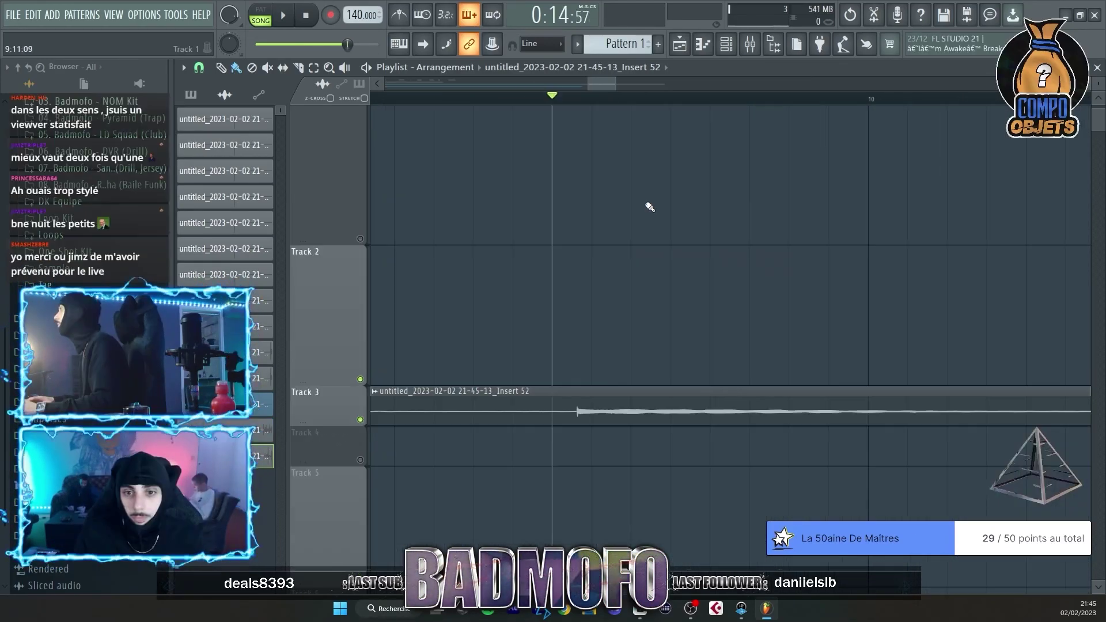
key("space")
key("space")
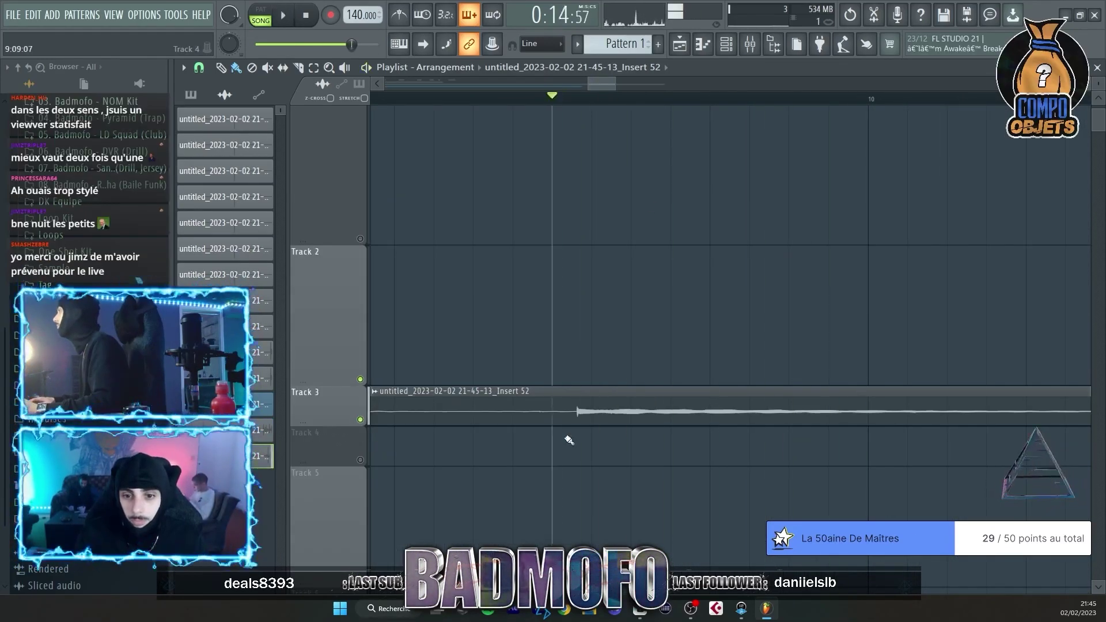
double_click(682, 408)
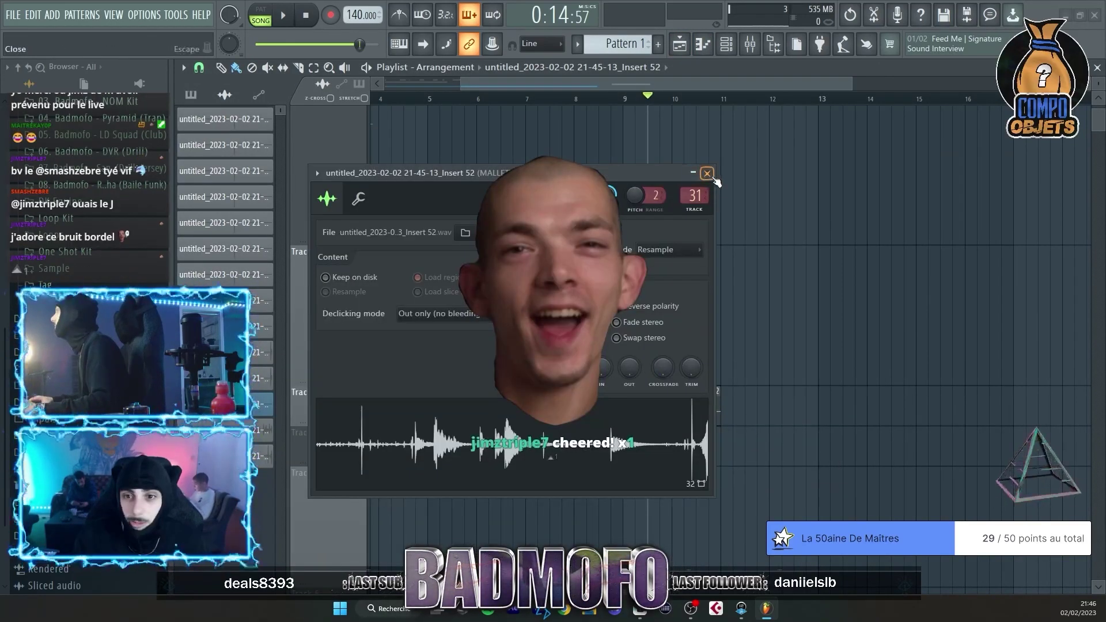
key("F9")
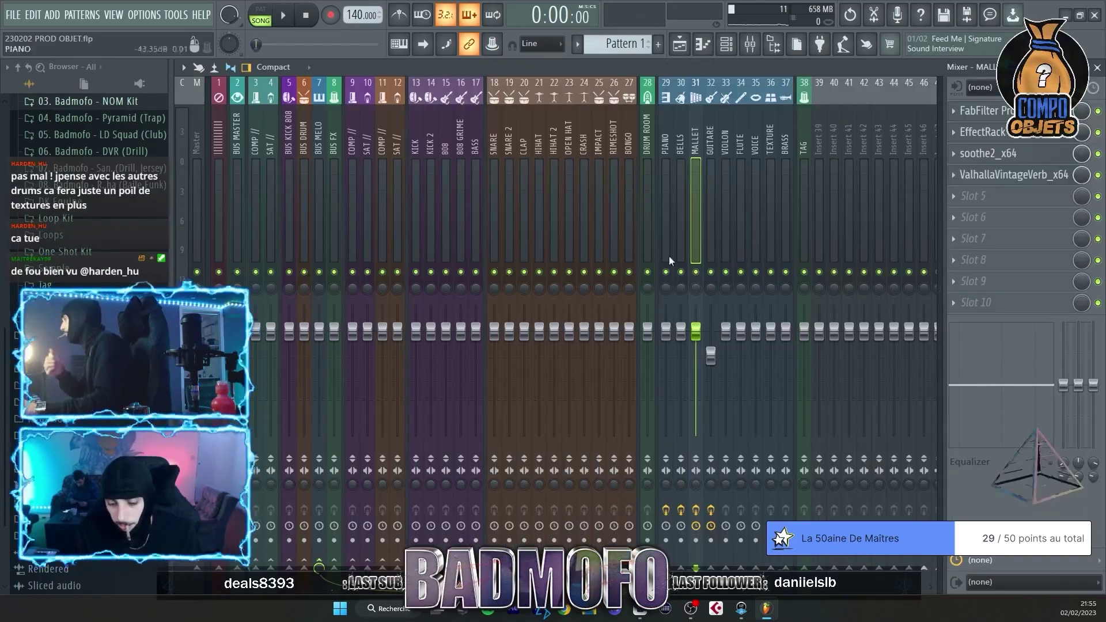
Load the SoundToys Decapitator into the first effect slot of the RIMESHOT mixer track.
left_click(730, 50)
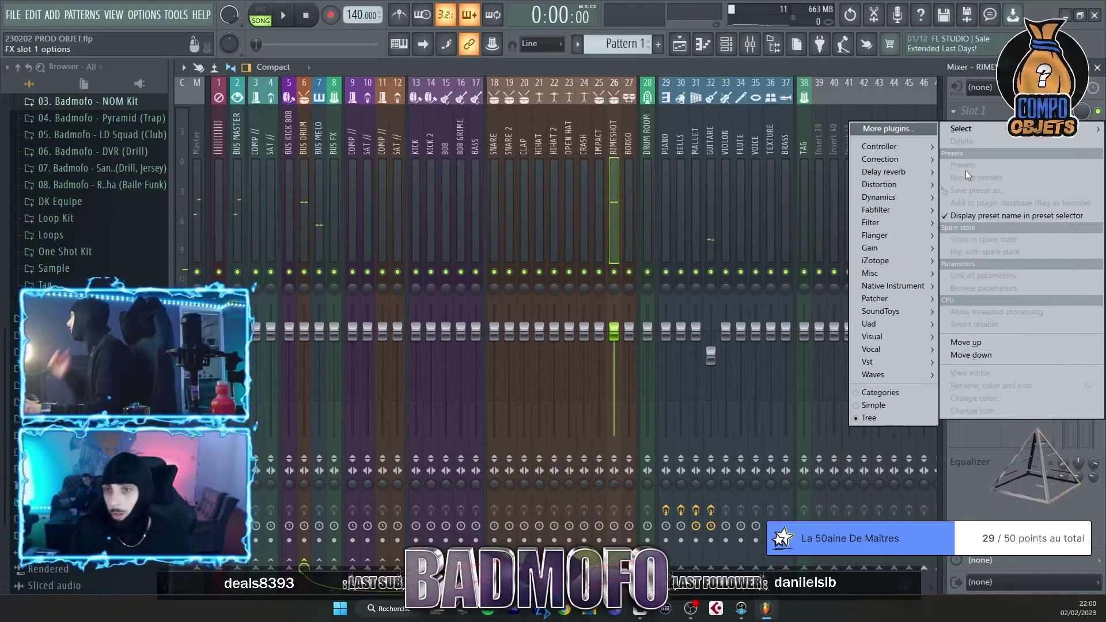
mouse_move(882, 311)
left_click(808, 327)
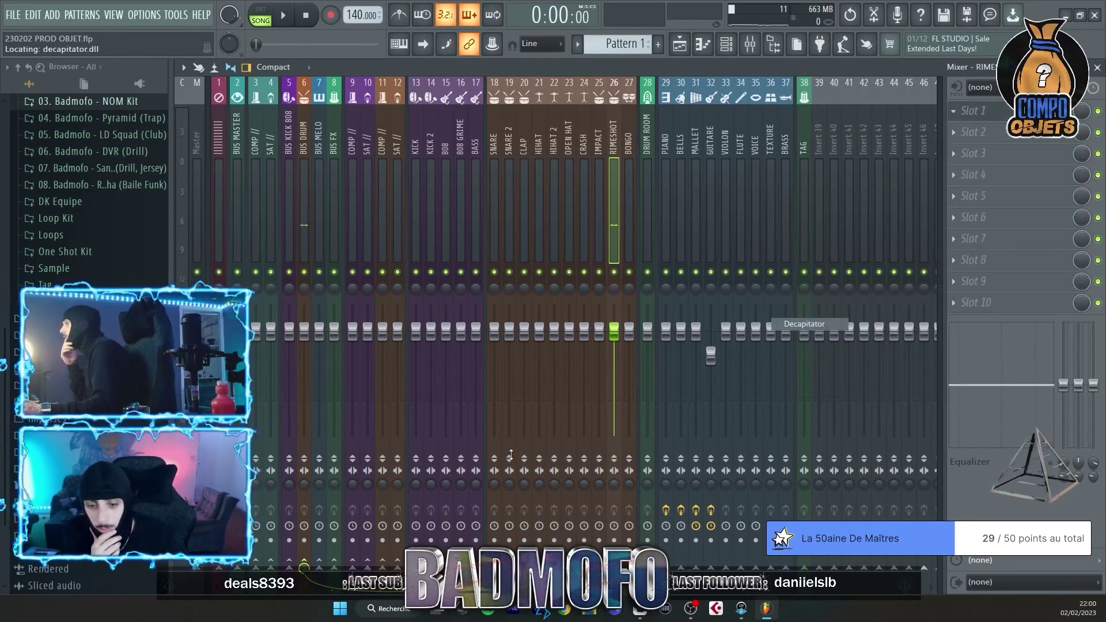
Review the RIME 1 notes during playback and set the volume of the sample channel on mixer track 18 to 78%.
key("space")
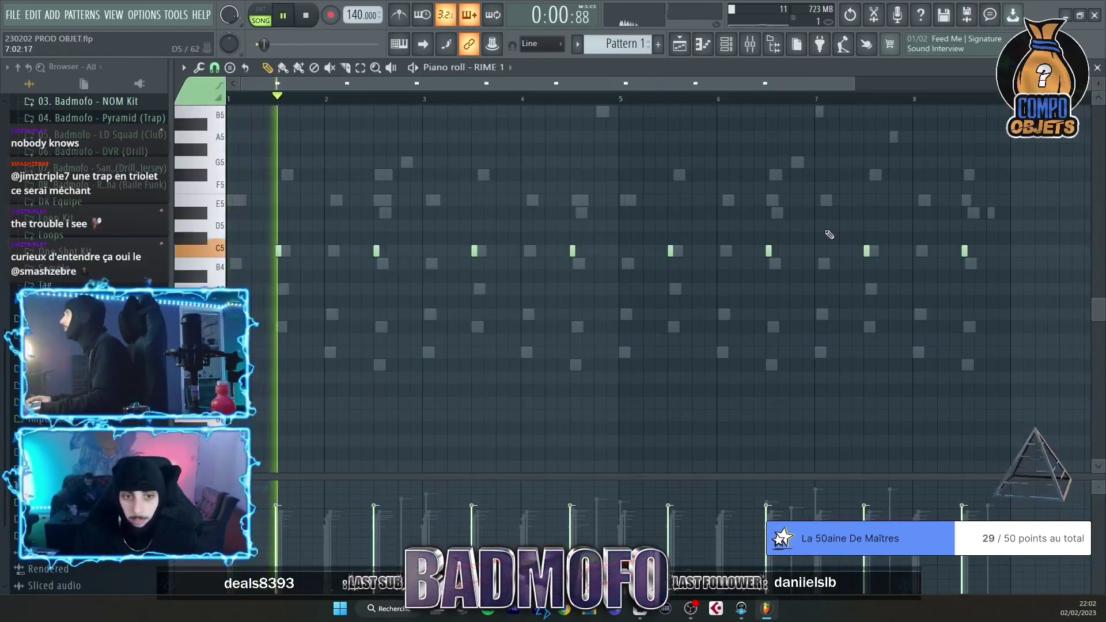
left_click(1098, 67)
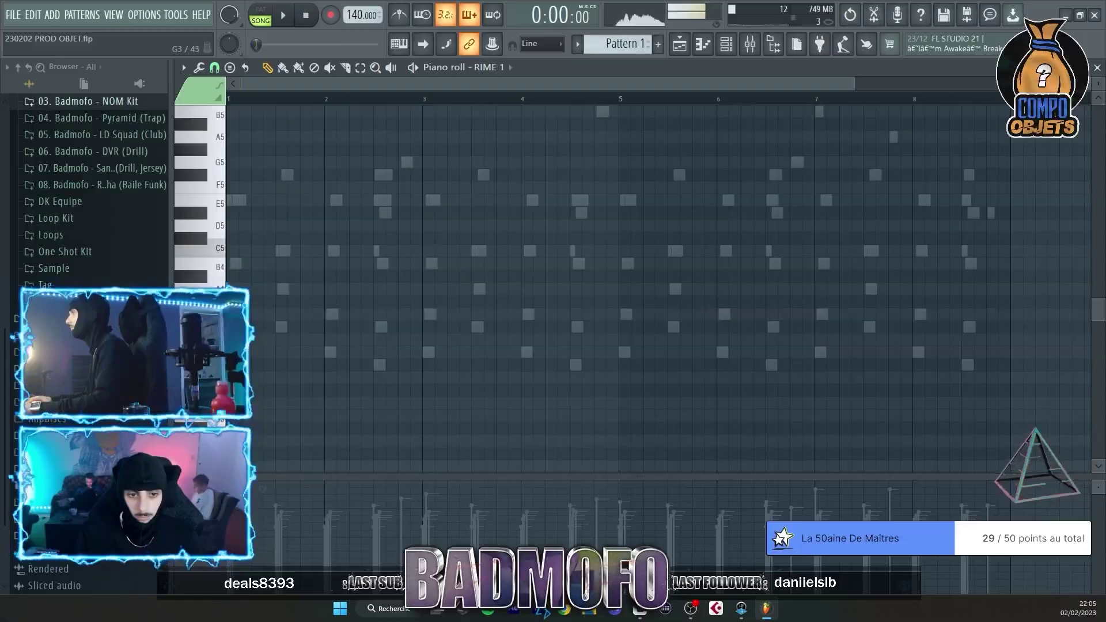
key("space")
scroll(576, 288, "down", 5)
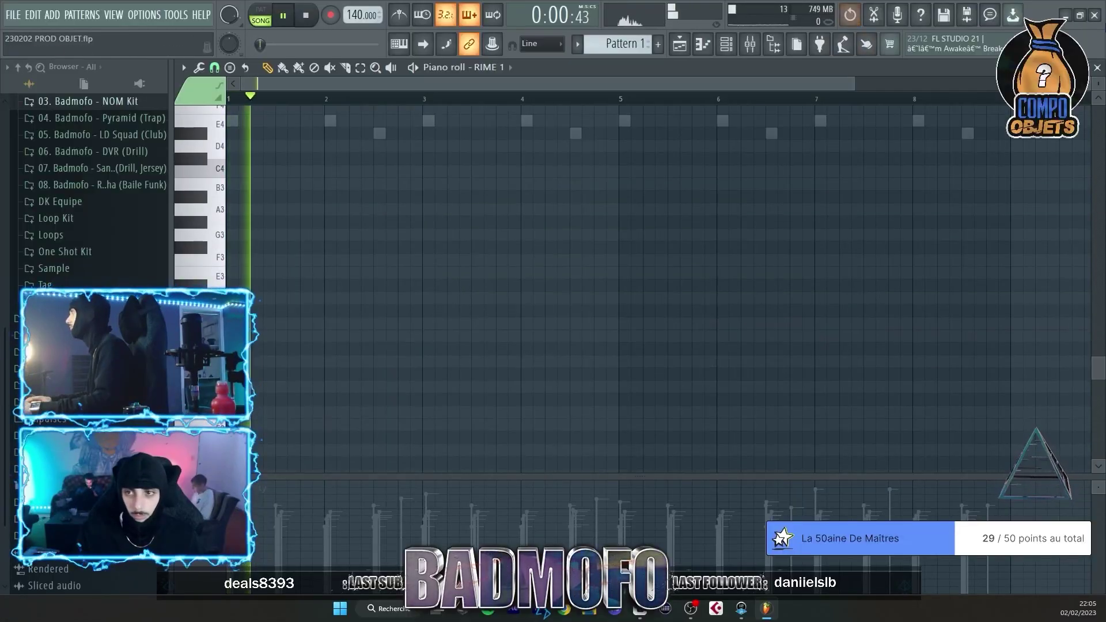
left_click(1098, 67)
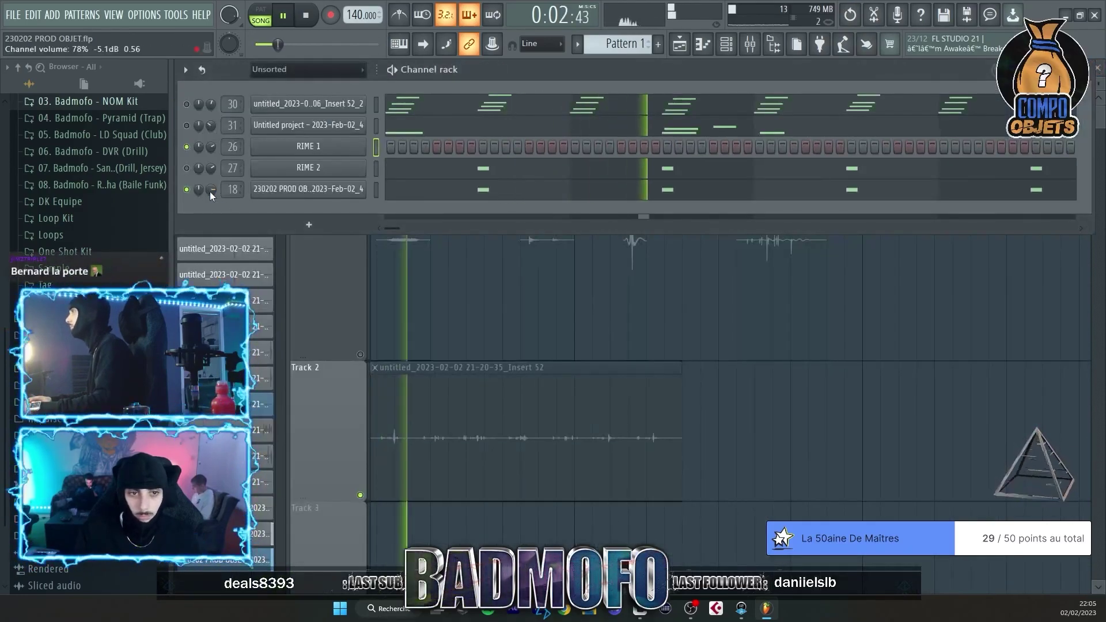
Set the tone of the Decapitator on the SNARE 2 mixer track to -4.4 dB and stop playback.
key("F9")
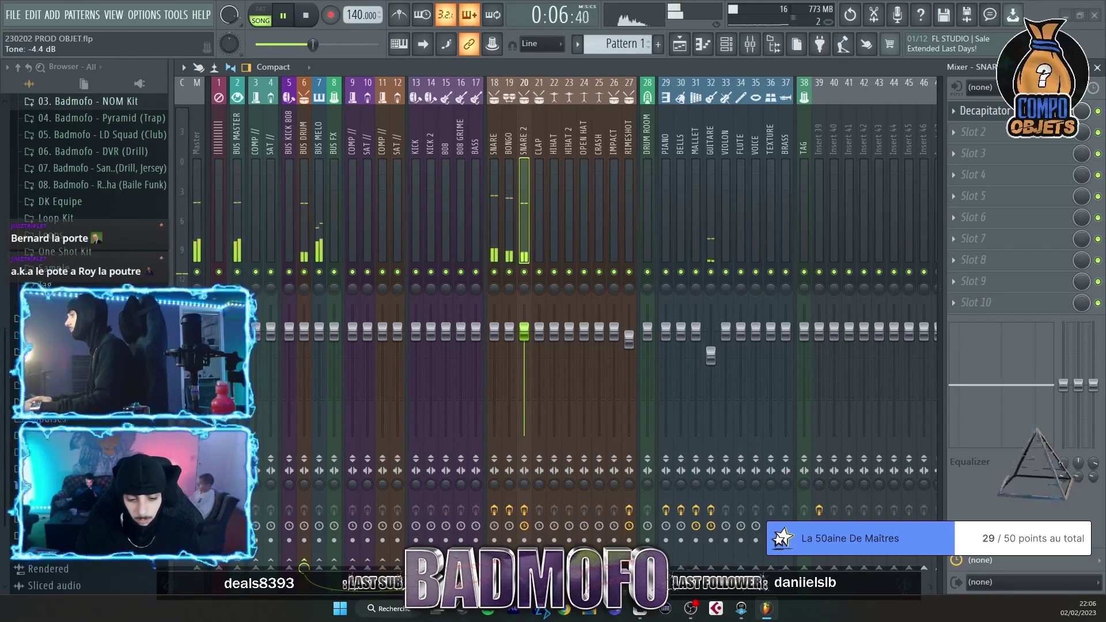
key("space")
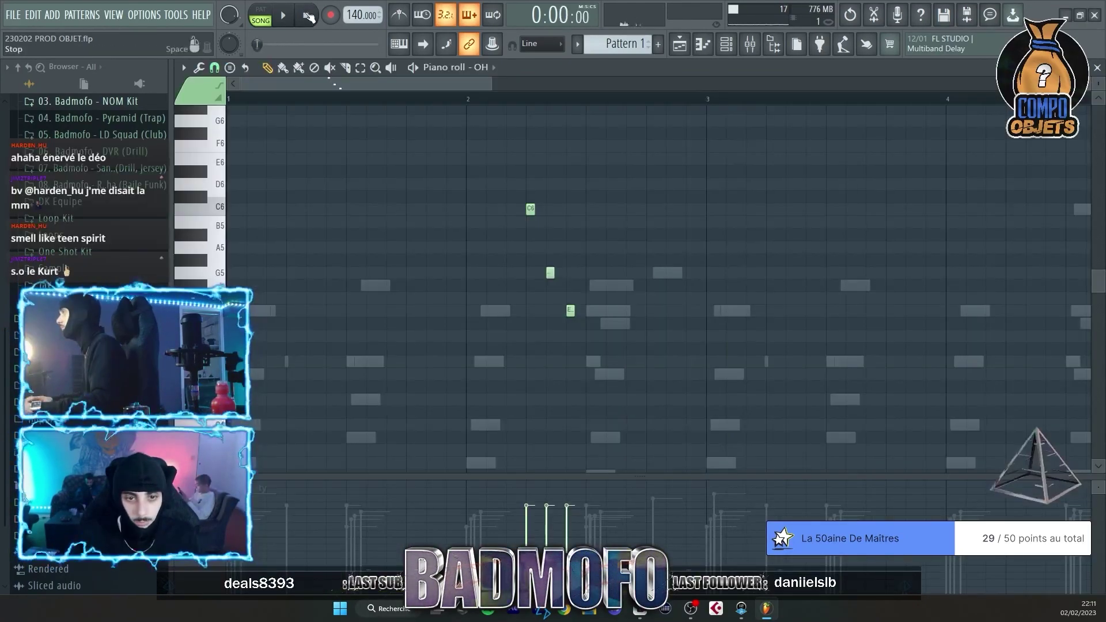
Play the arrangement to check the OH hits in bar 2 and the Insert 52 recording on Track 8.
key("space")
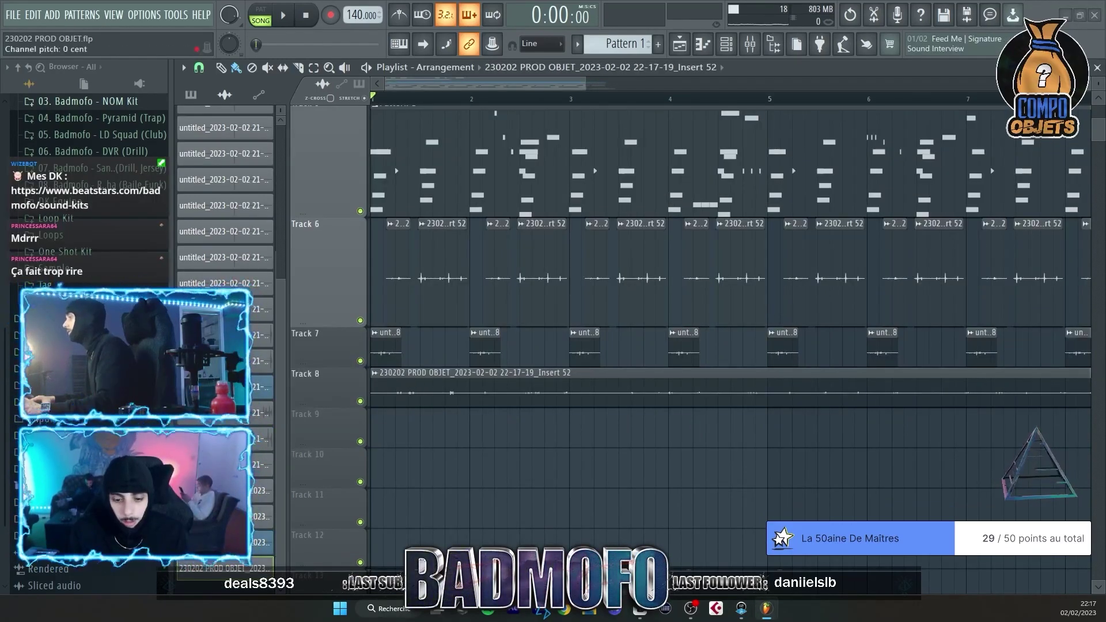
key("space")
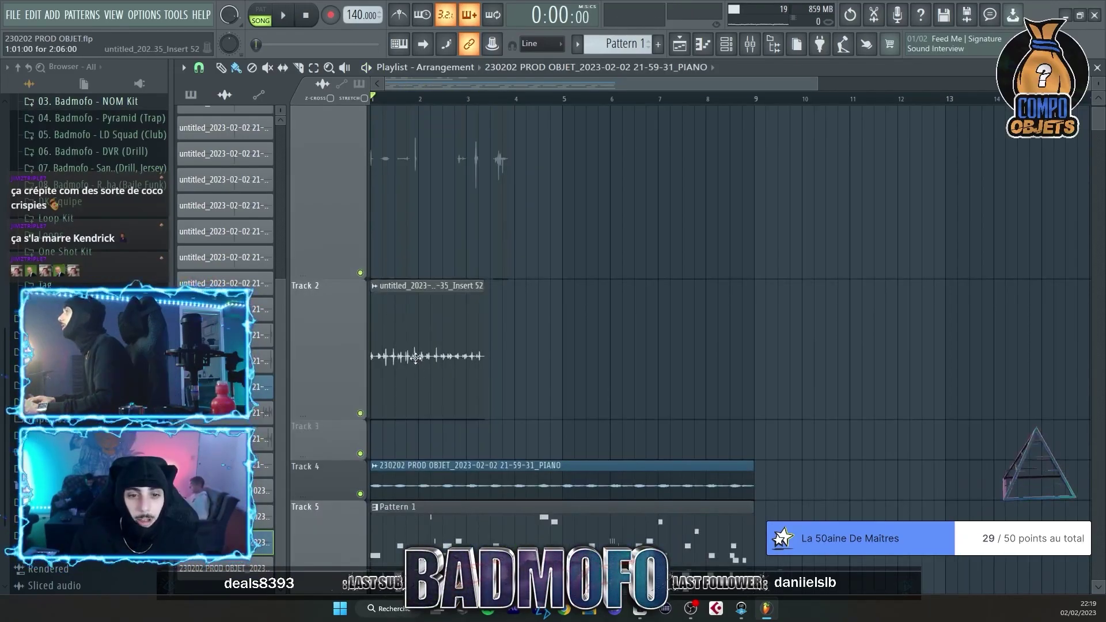
Route the newest sample channel to the CRASH mixer track at 77% channel volume and play it against the pattern.
scroll(415, 465, "down", 3)
key("F9")
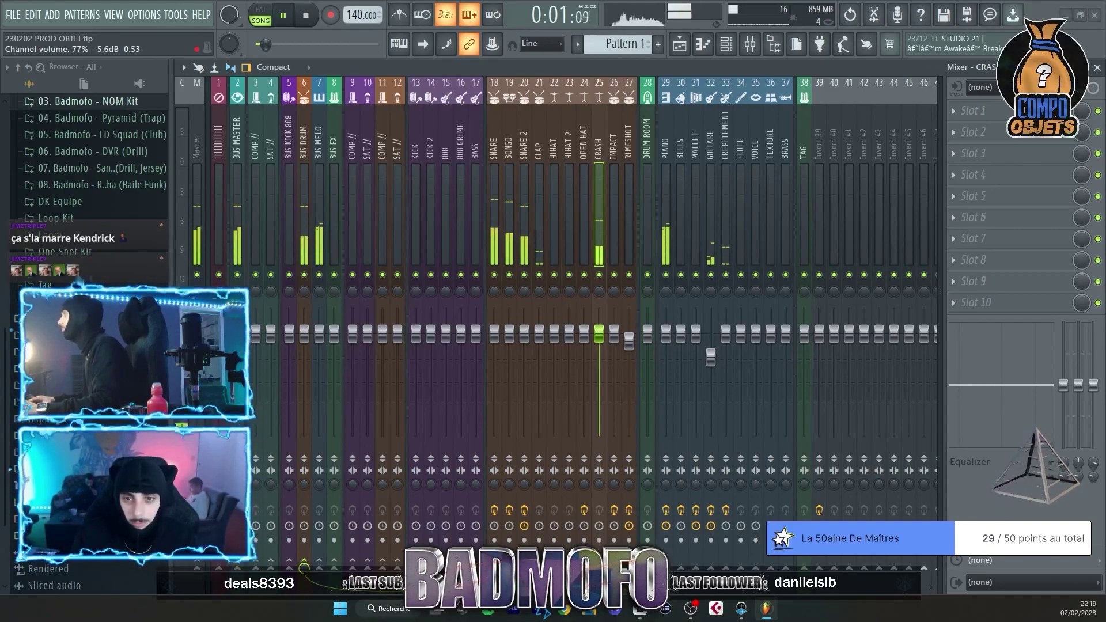
left_click(693, 47)
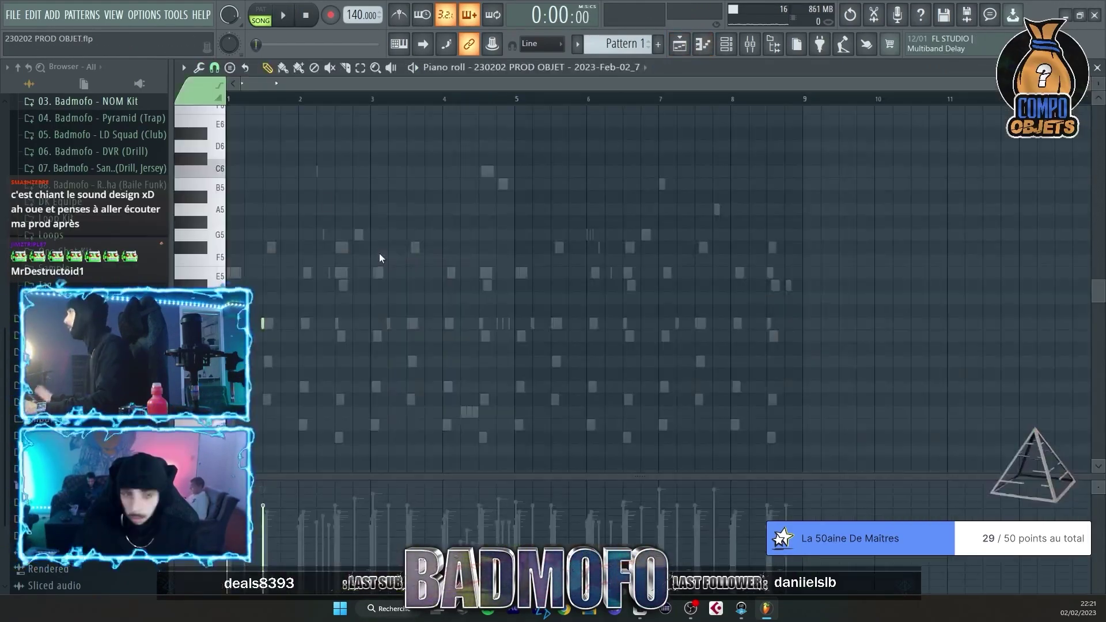
key("space")
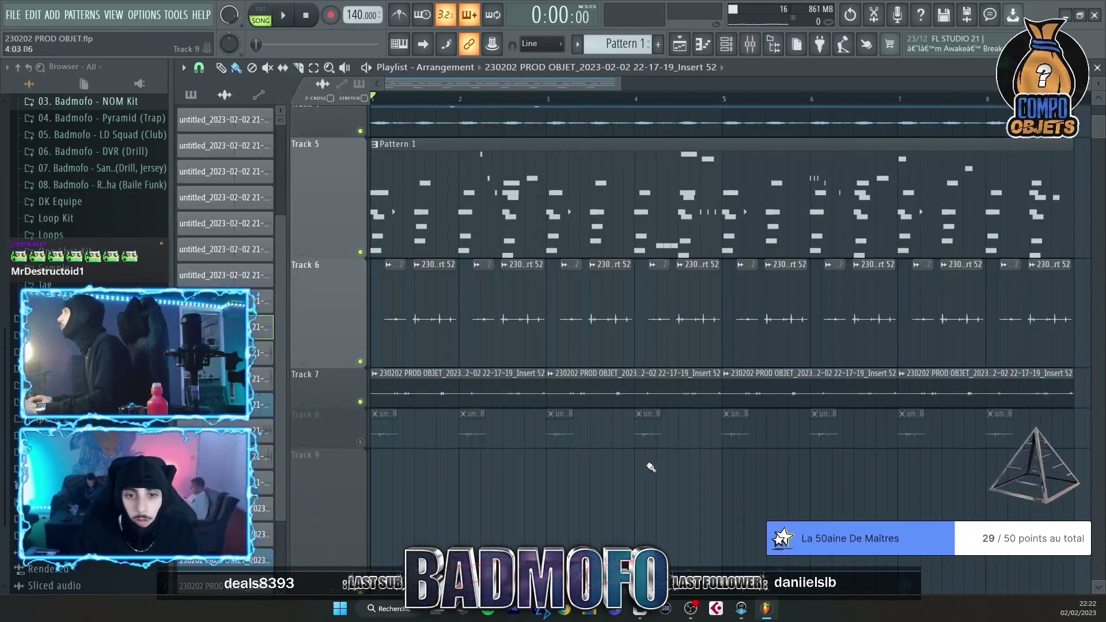
Remove the three topmost playlist tracks with raw recordings so the PIANO clip sits on Track 1.
scroll(627, 452, "up", 6)
right_click(338, 108)
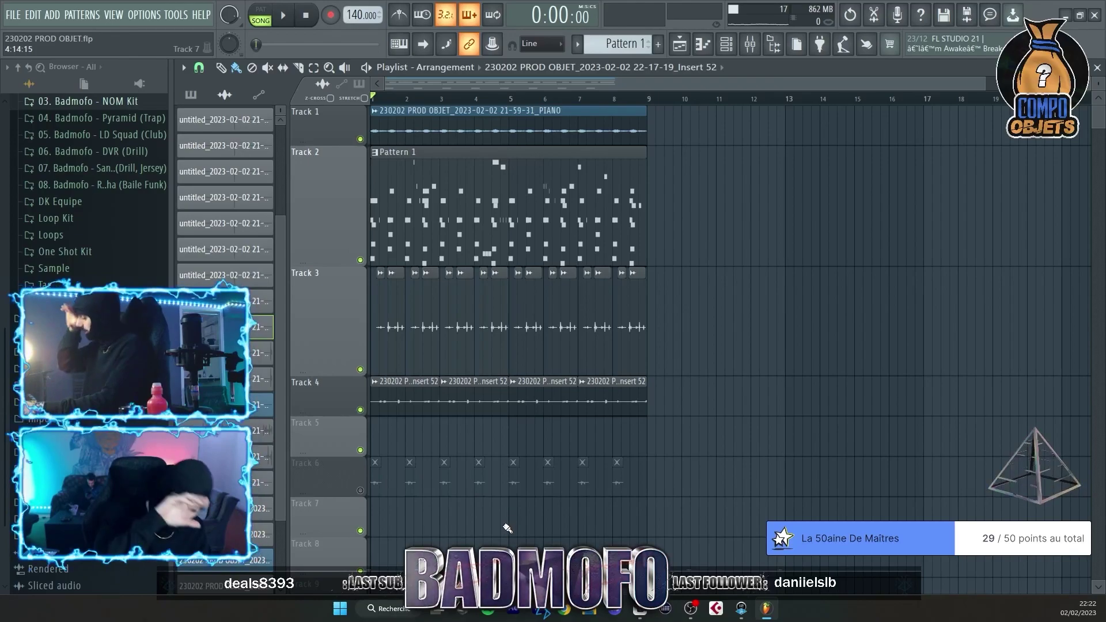
Lower the Insert 39 recording track's fader in the mixer.
key("F9")
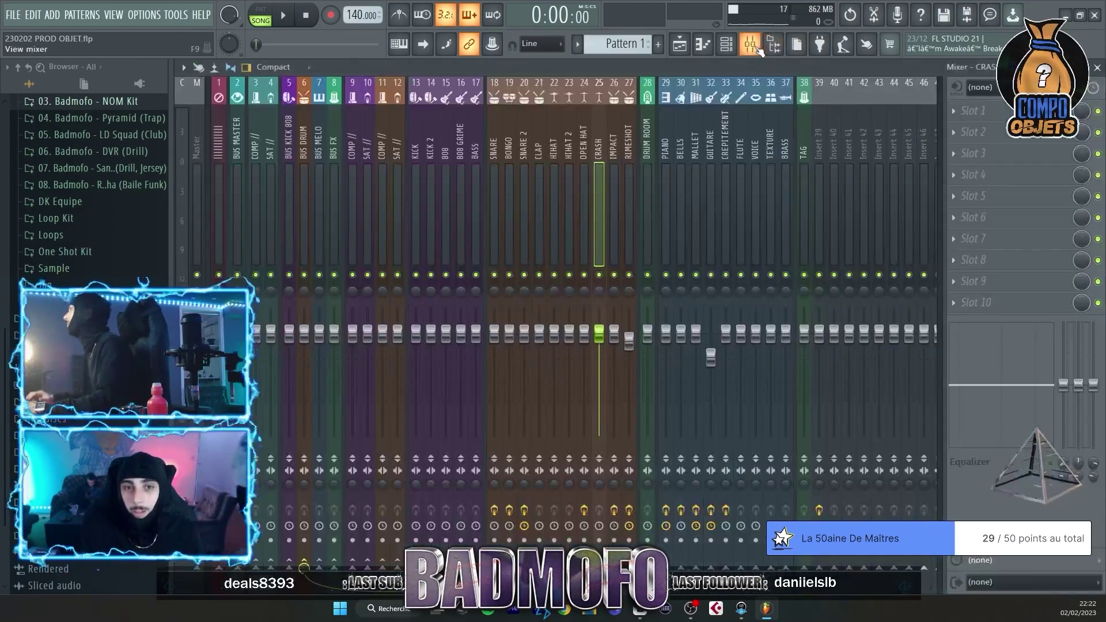
left_click_drag(802, 382, 802, 393)
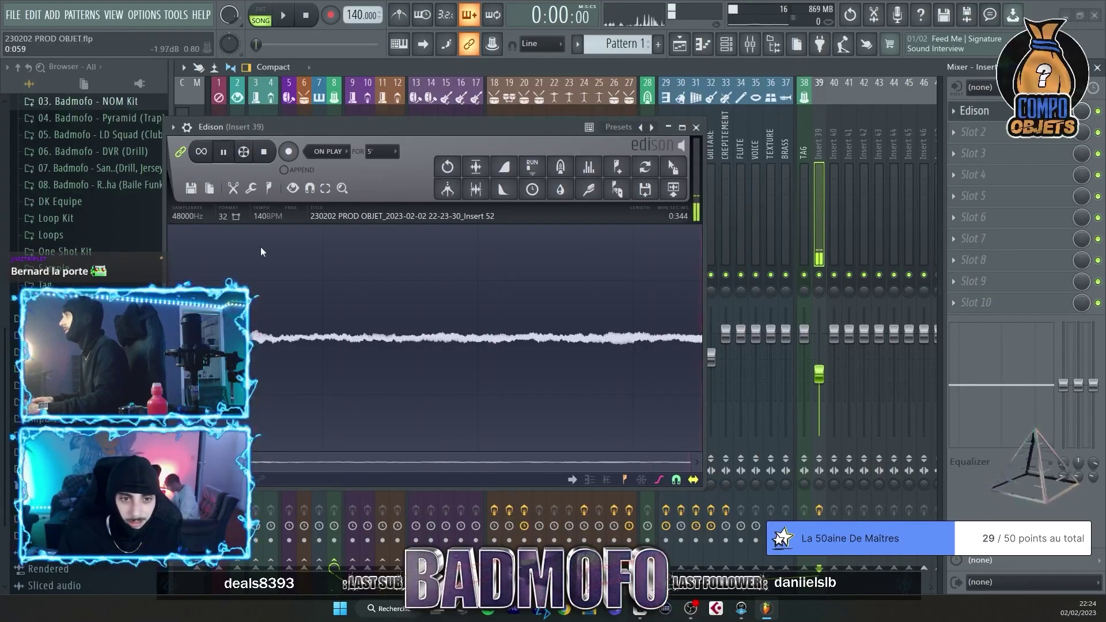
Open the piano roll of the Insert 52_2 recording and audition its notes against the song.
left_click_drag(369, 112, 553, 130)
key("F7")
key("space")
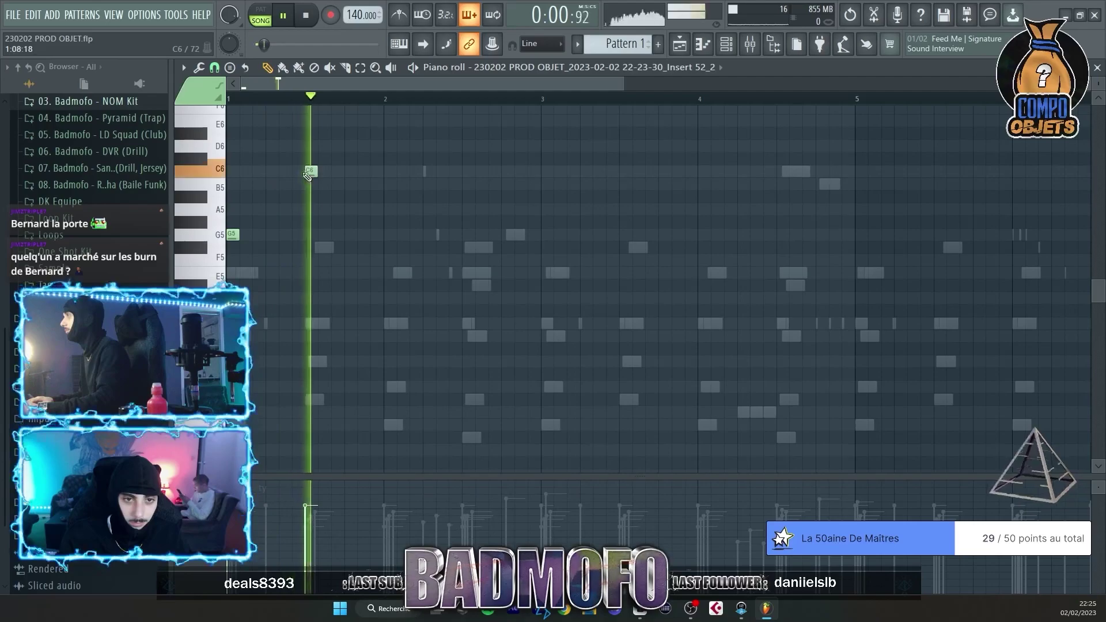
key("space")
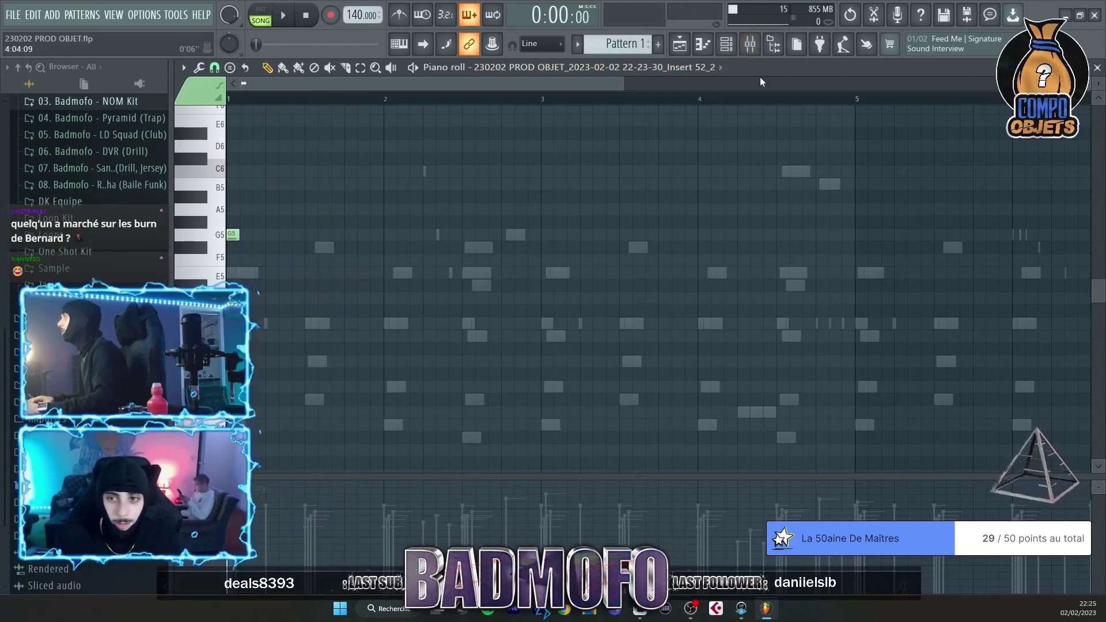
key("F9")
key("F6")
key("F6")
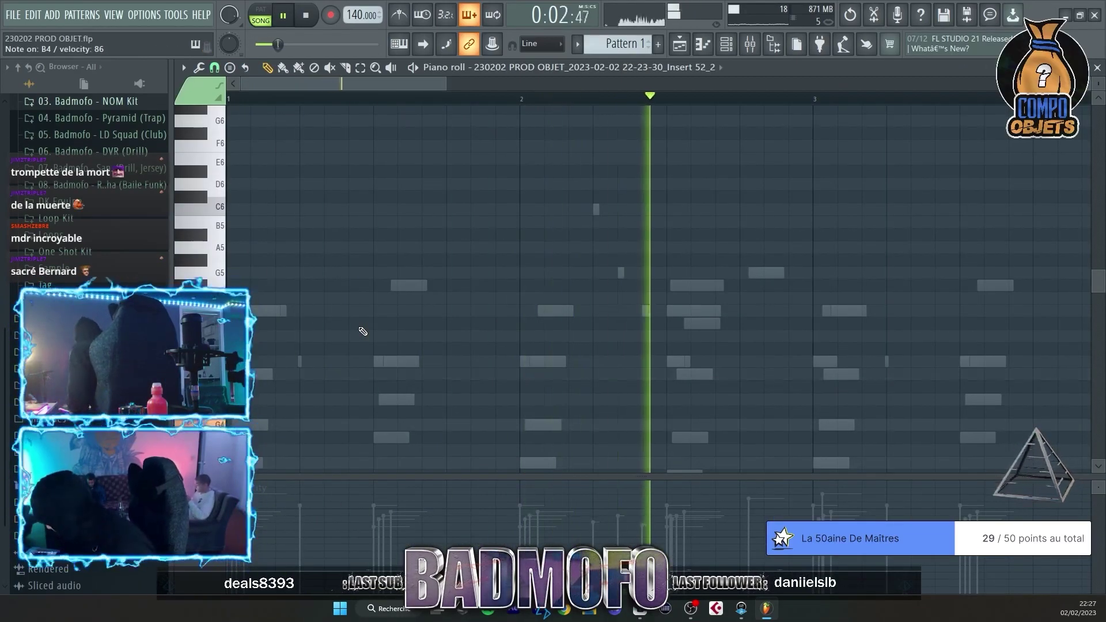
Transpose the lowest note of the Insert 52_2 chord at the end of bar 4 up an octave.
key("space")
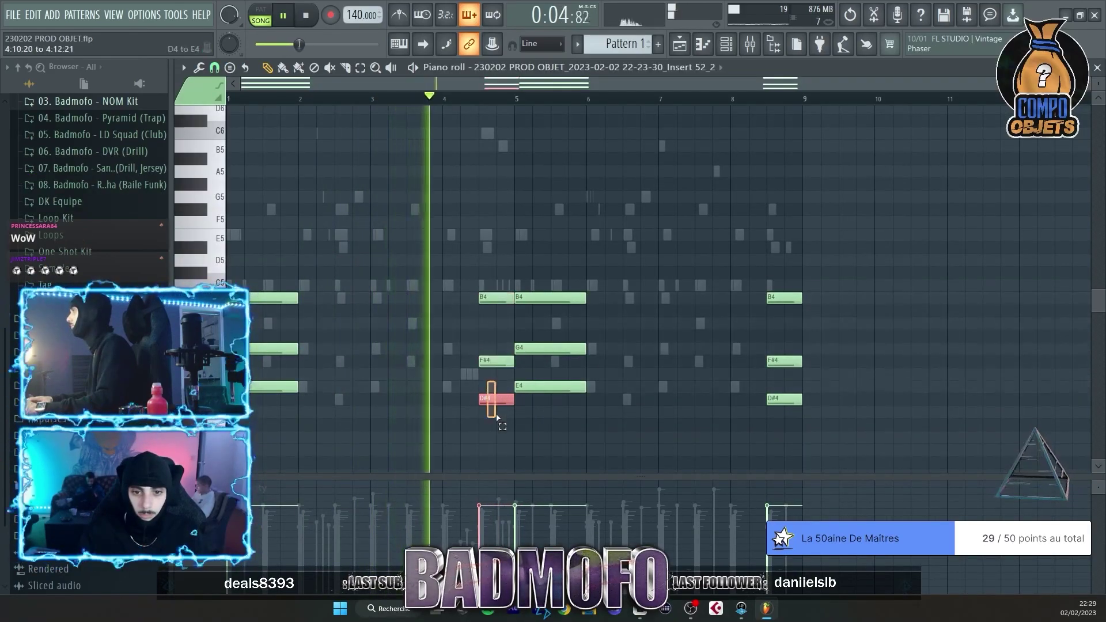
key("ctrl+Up")
left_click(498, 379)
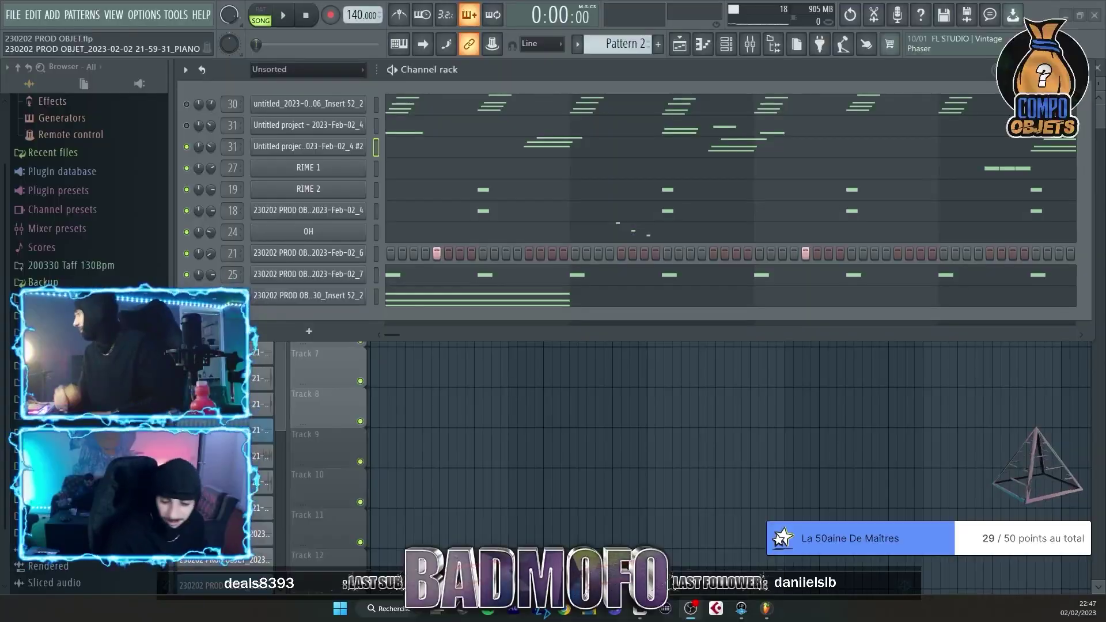
Review the pattern and the Insert 52_3 kick sample's channel settings, closing the settings when finished.
key("F9")
scroll(814, 143, "right", 5)
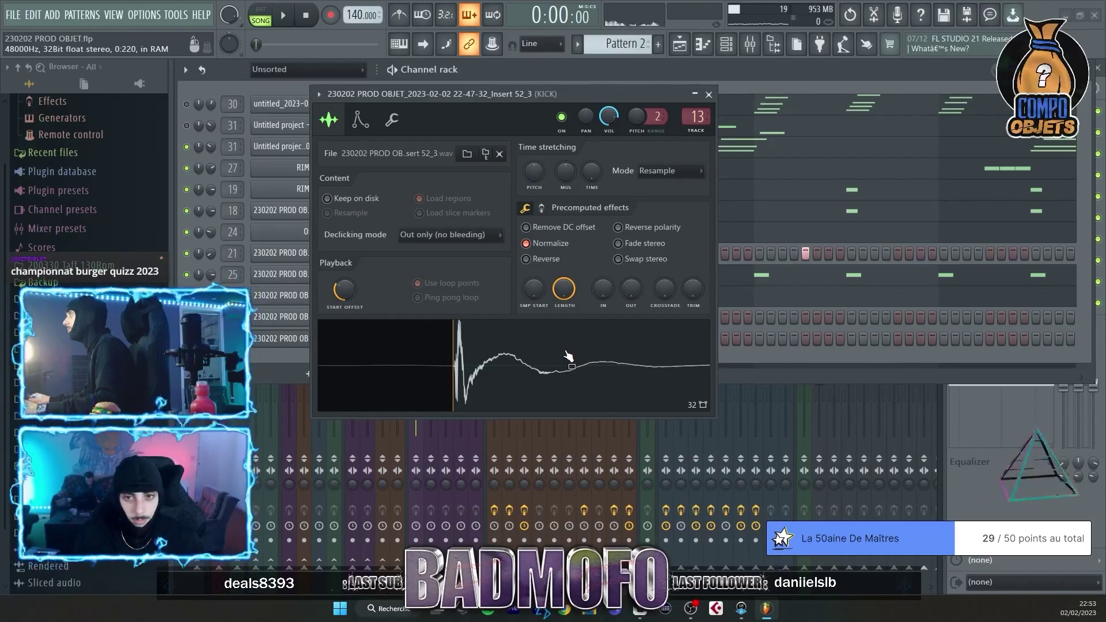
left_click(709, 94)
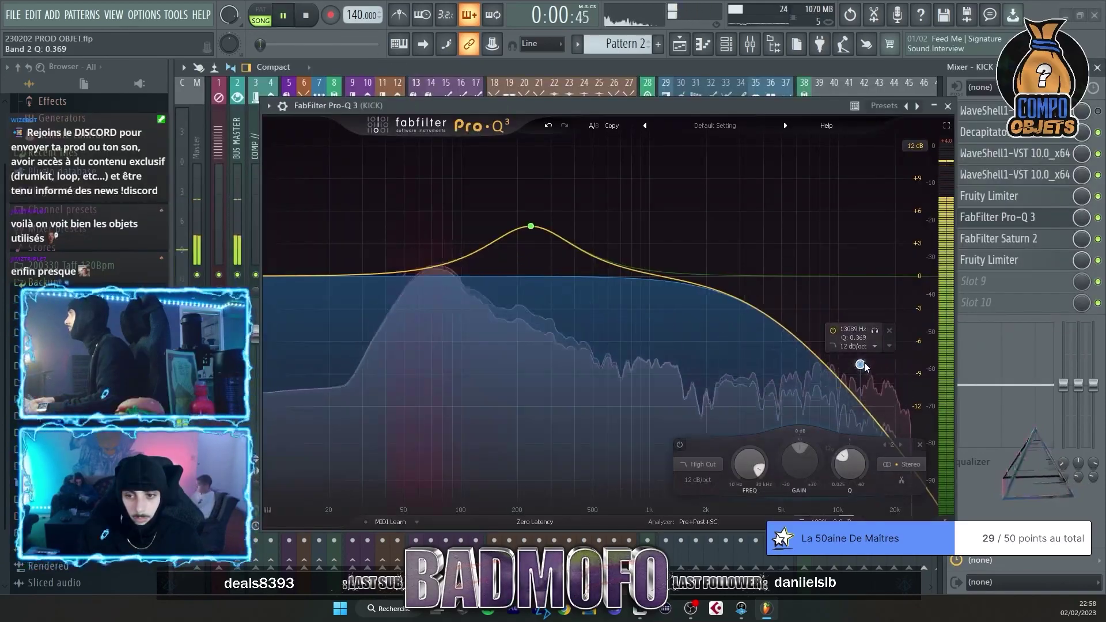
Close the KICK track's FabFilter Pro-Q 3, stop playback and add Edison in effect slot 9.
left_click(1008, 223)
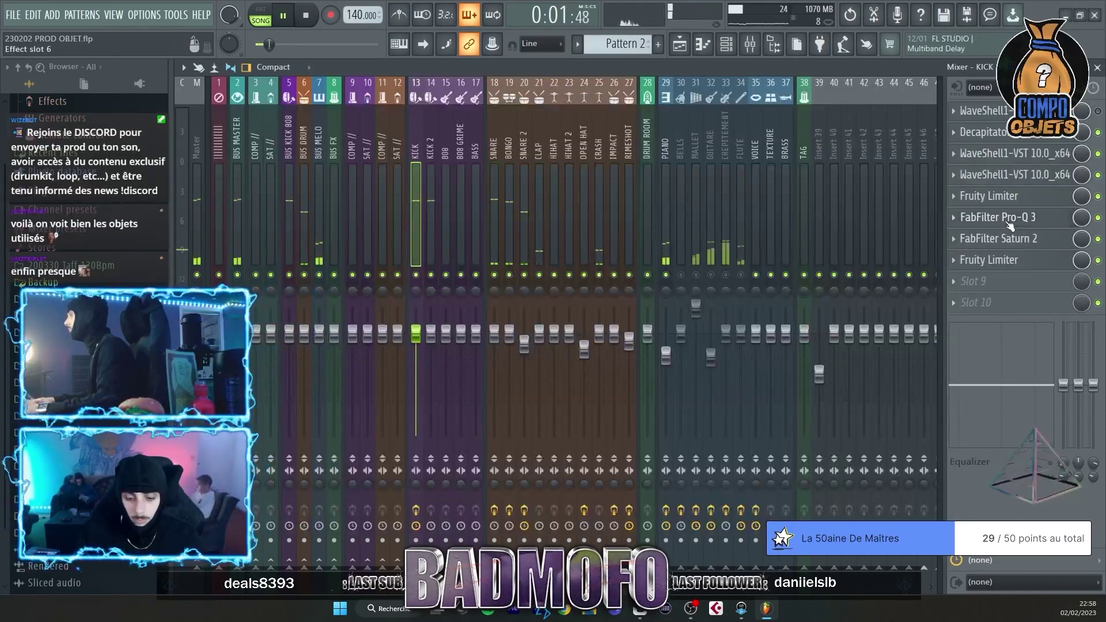
key("space")
key("ctrl+e")
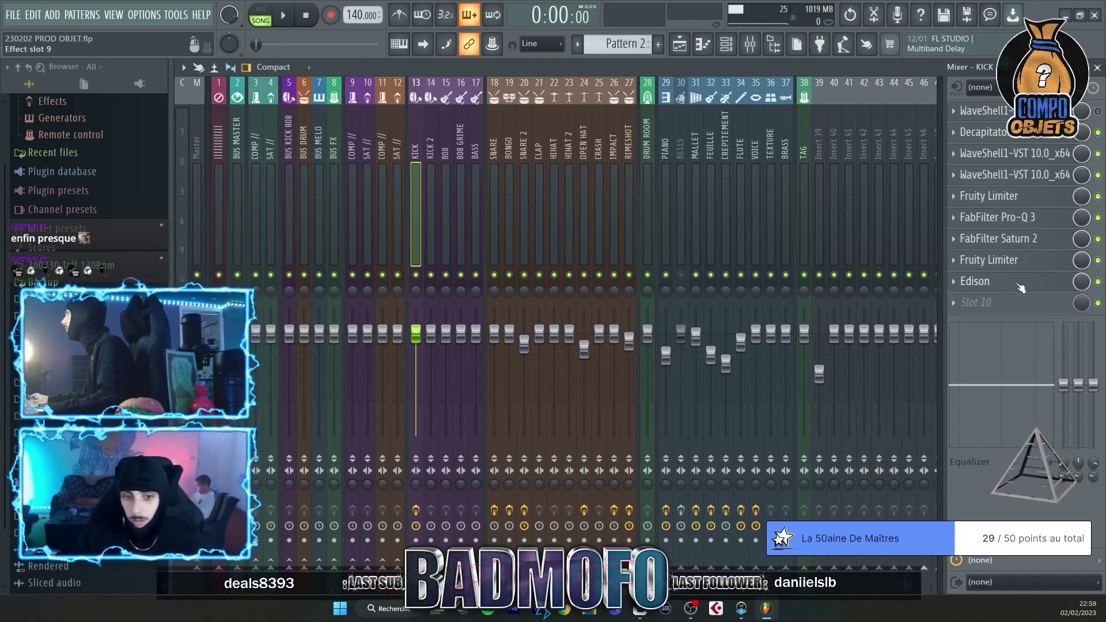
left_click(980, 281)
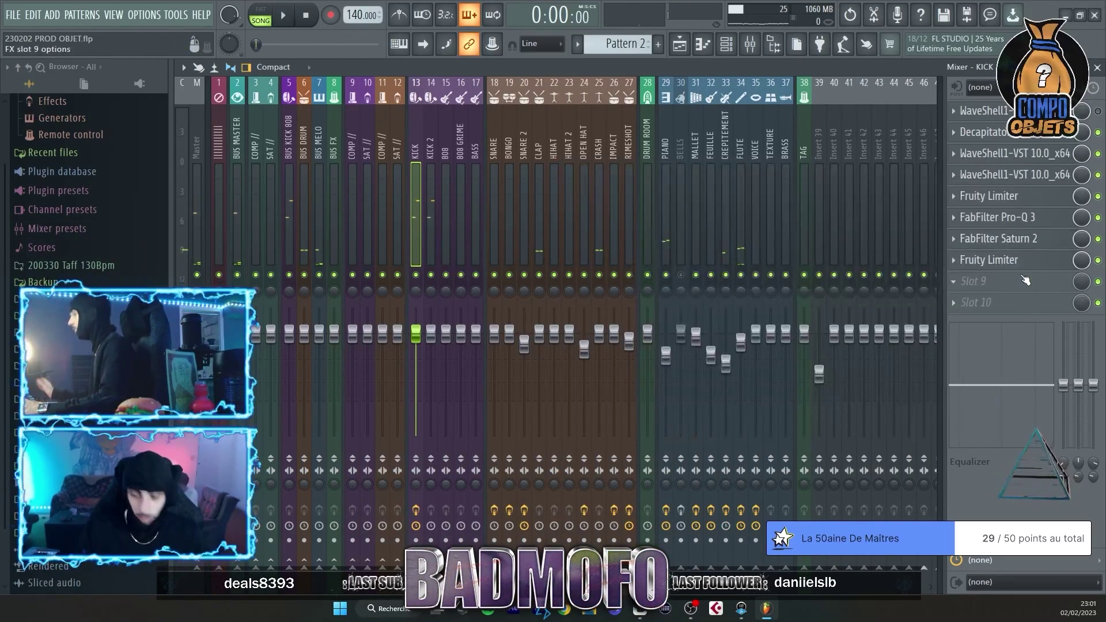
Load Edison again into the emptied slot 9 of the KICK mixer track and open it.
key("ctrl+e")
left_click(1049, 285)
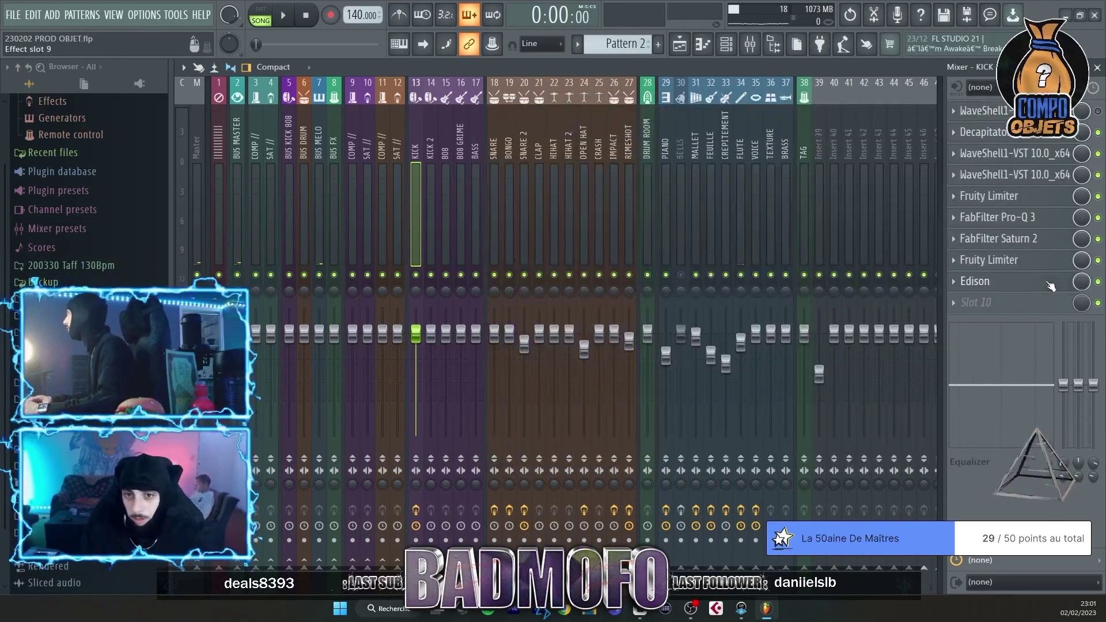
Play the C5 kick hits in the piano roll and close the Insert 52_3 sample's settings.
key("space")
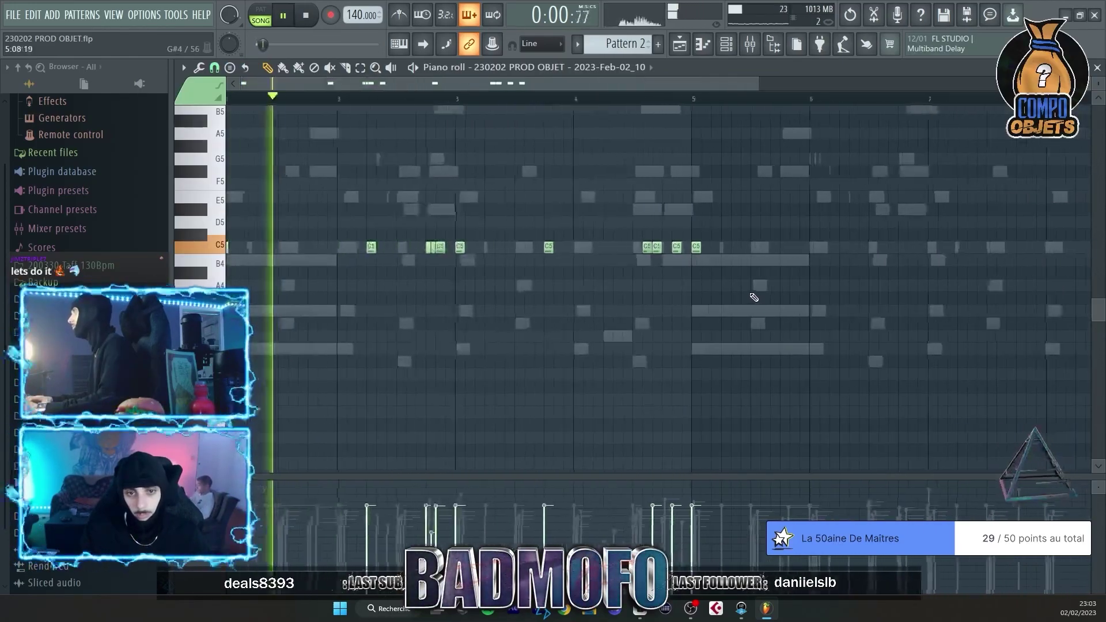
scroll(371, 316, "down", 3)
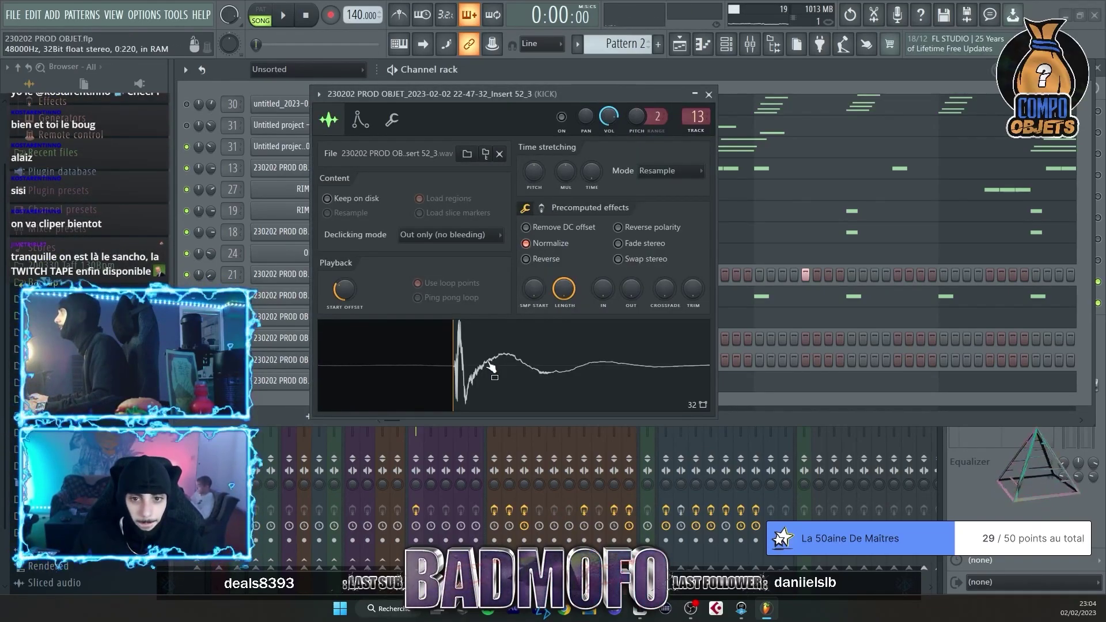
key("Escape")
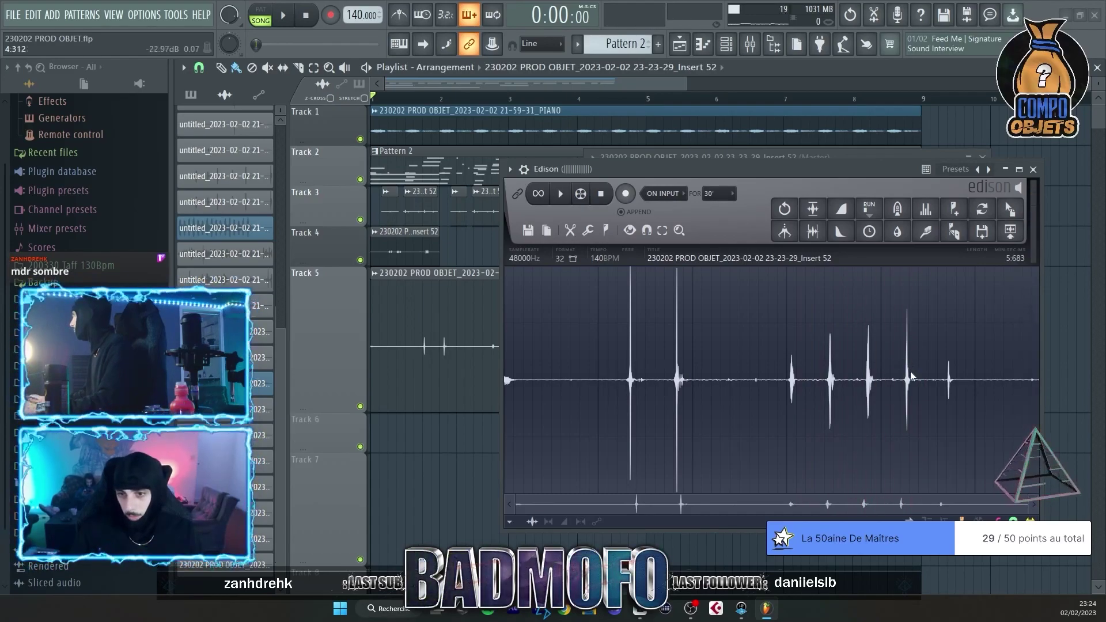
Add soothe2 in effect slot 2 of the HIHAT mixer track.
key("F6")
left_click(510, 169)
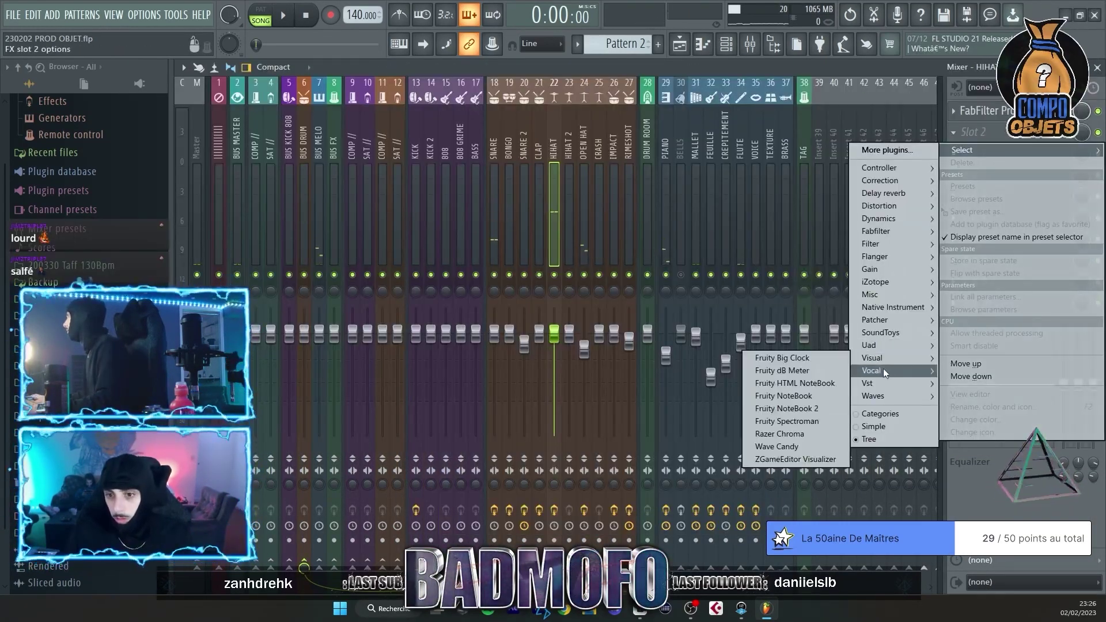
mouse_move(886, 371)
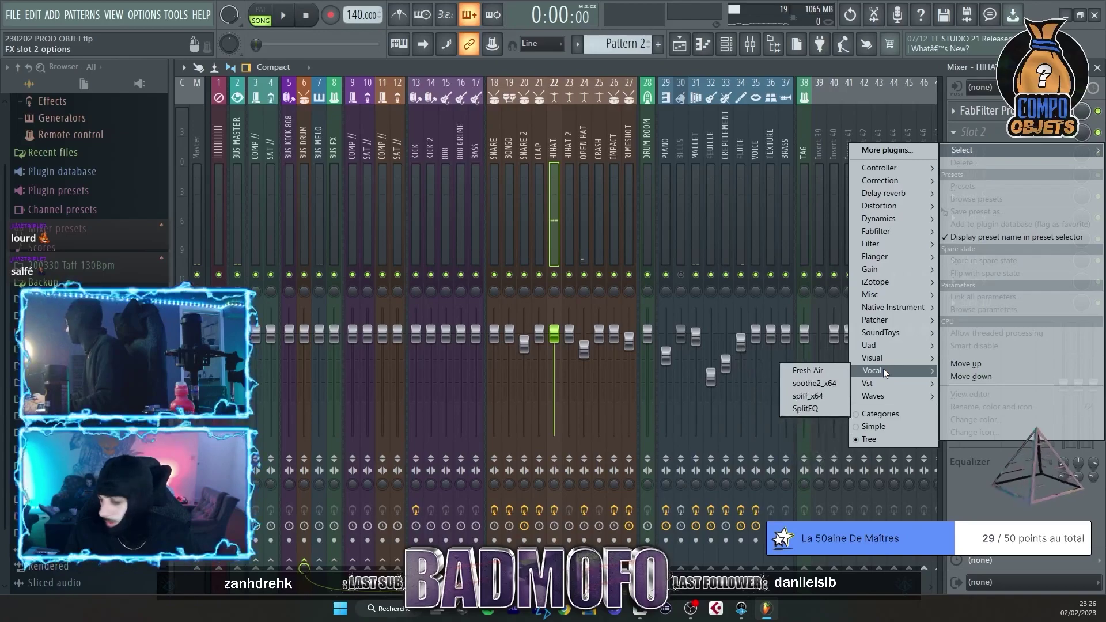
left_click(815, 384)
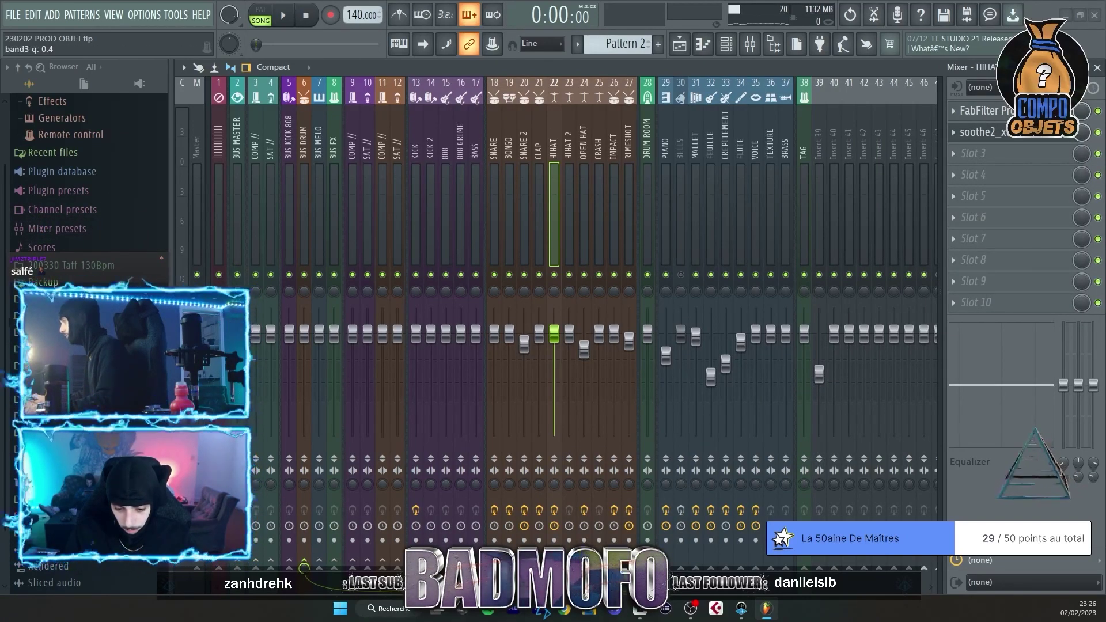
Add EffectRack in slot 3 of the HIHAT track and turn down its MicroShift mix during playback.
left_click(974, 153)
mouse_move(963, 353)
left_click(801, 417)
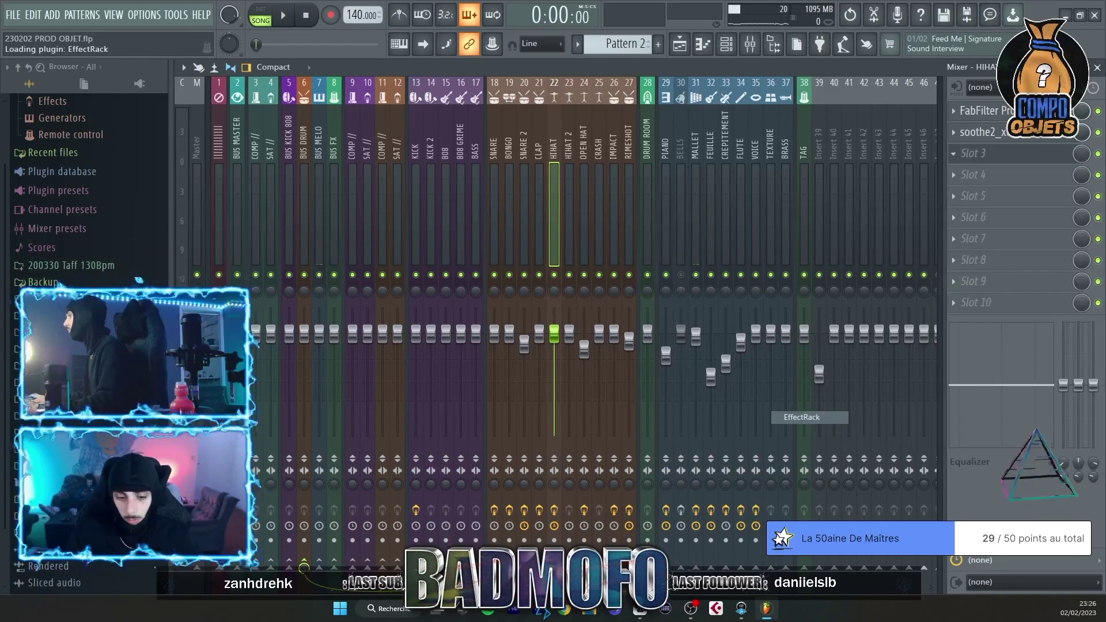
key("space")
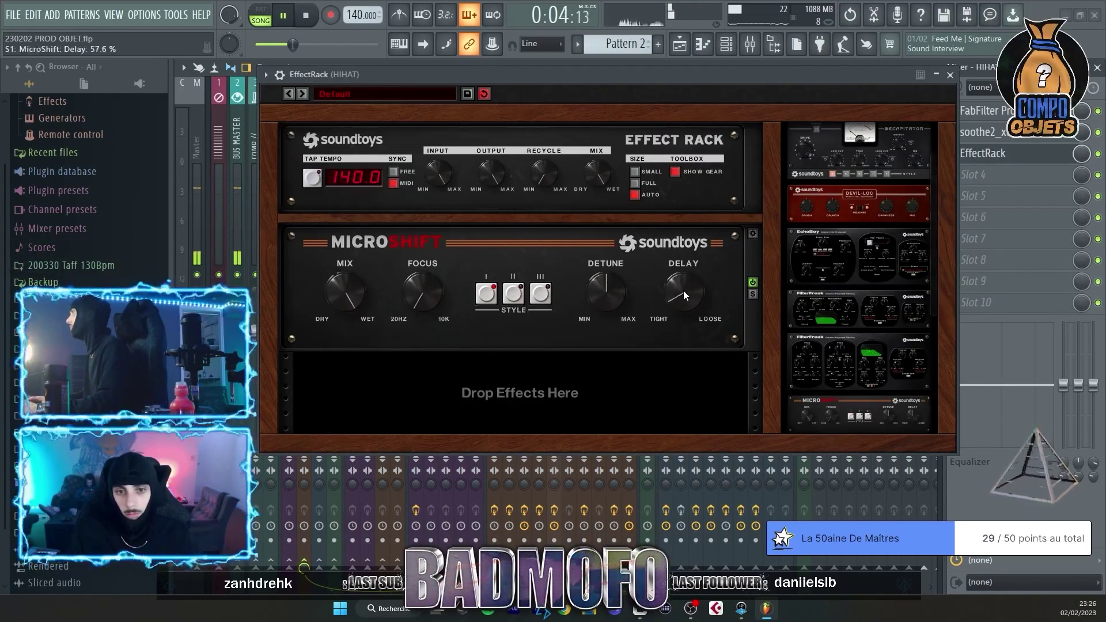
left_click_drag(347, 292, 359, 355)
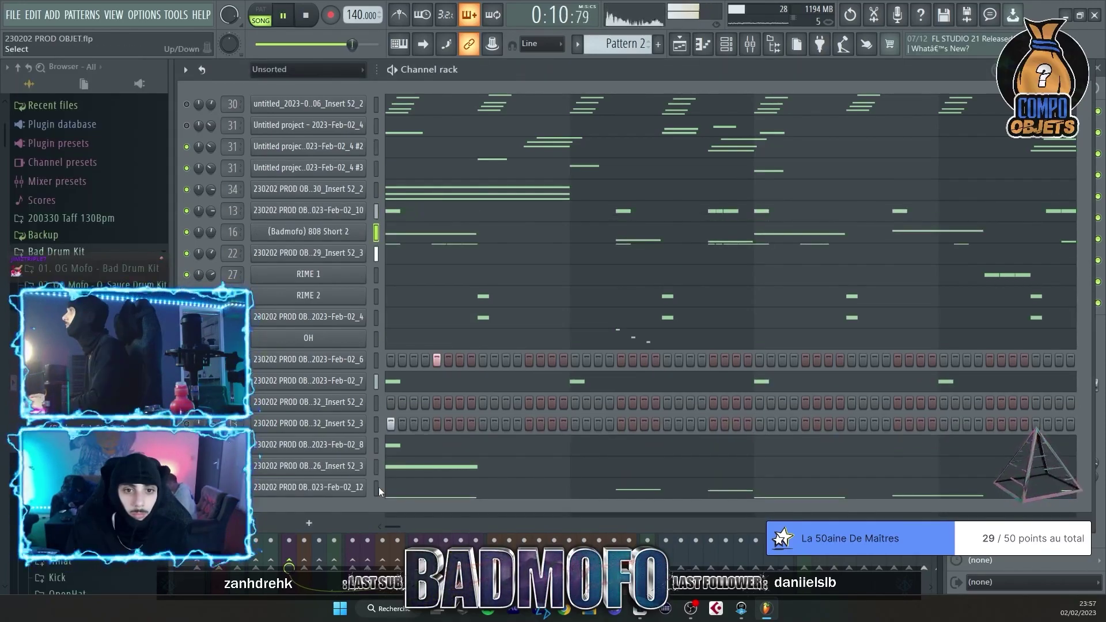
Move the 808 Short 2 channel up one position in the channel rack, save the project and stop playback.
key("alt+Up")
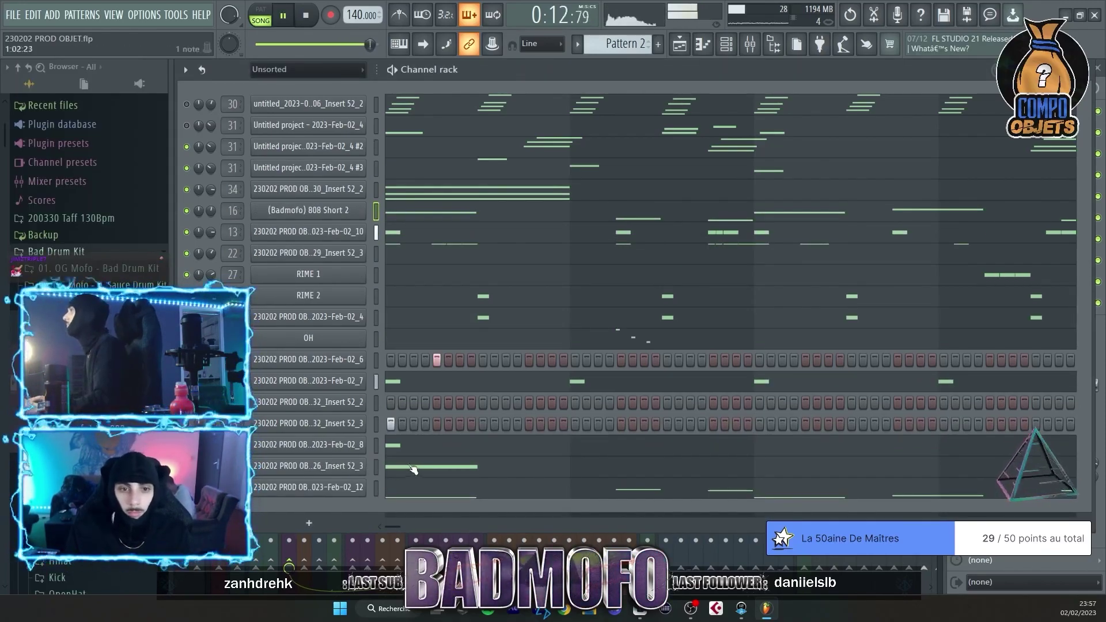
key("ctrl+s")
key("space")
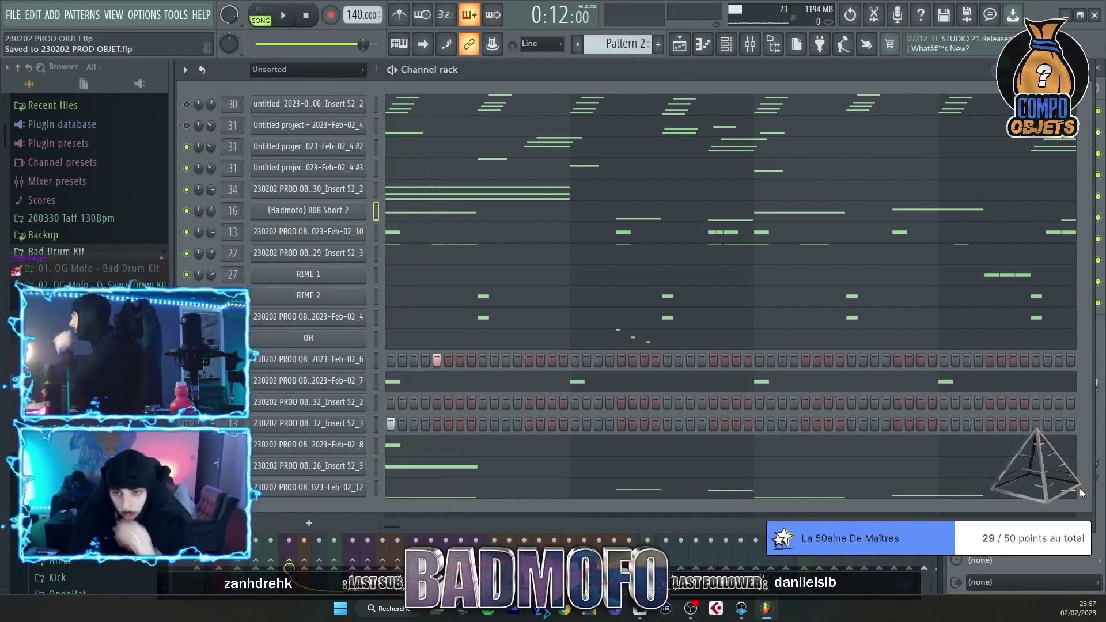